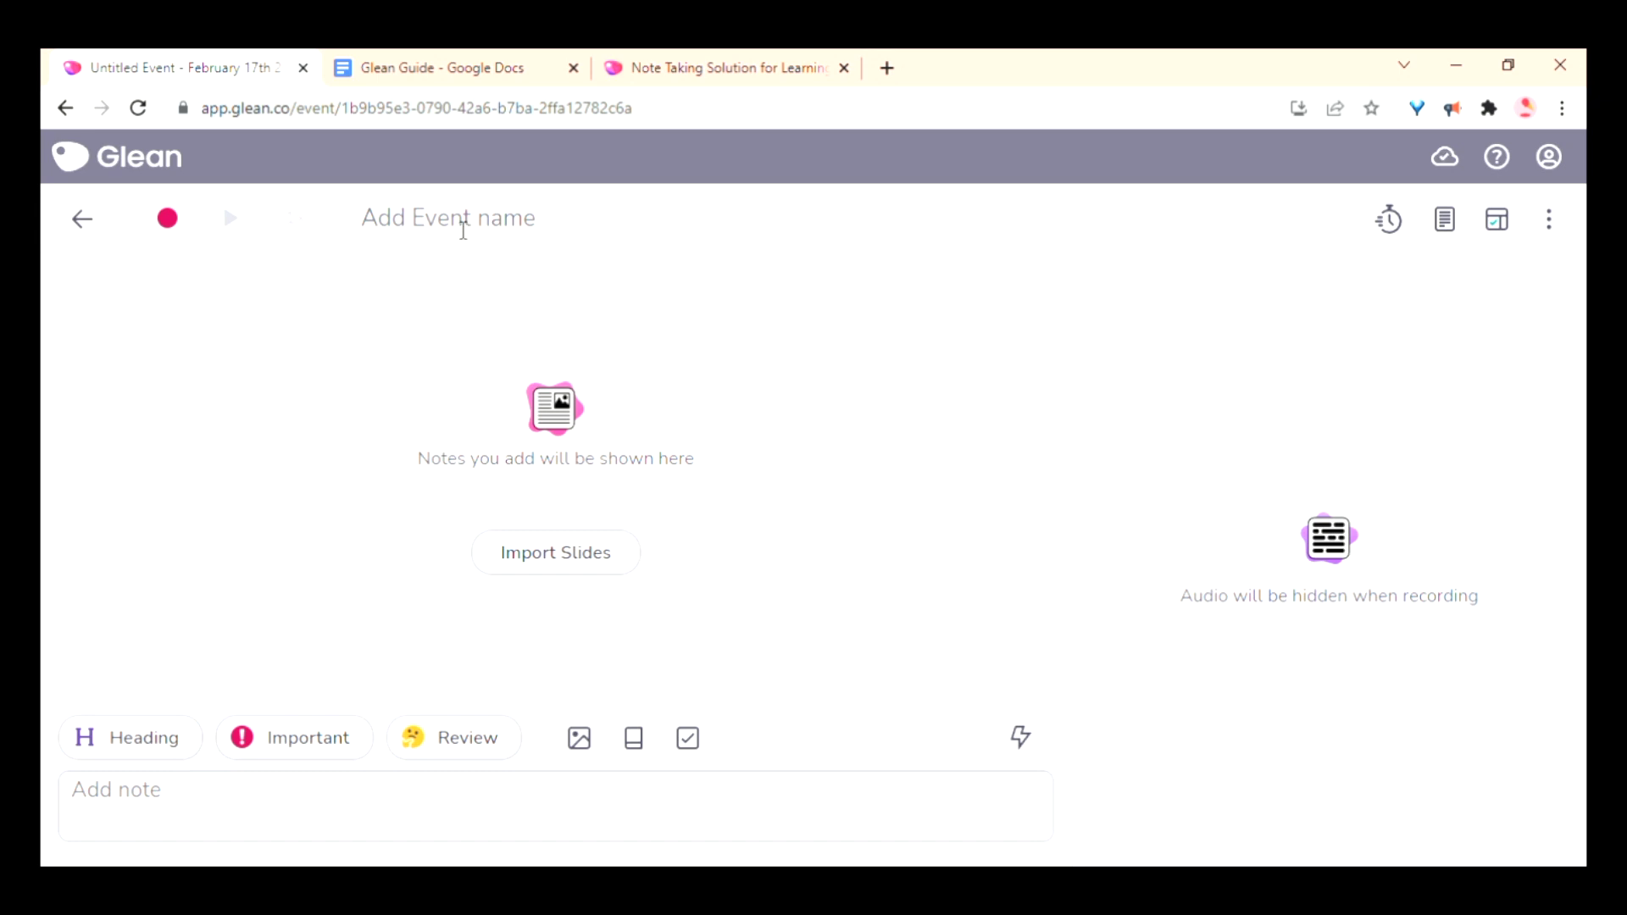
Give the event the title 'STLI Tutorial'.
left_click(463, 230)
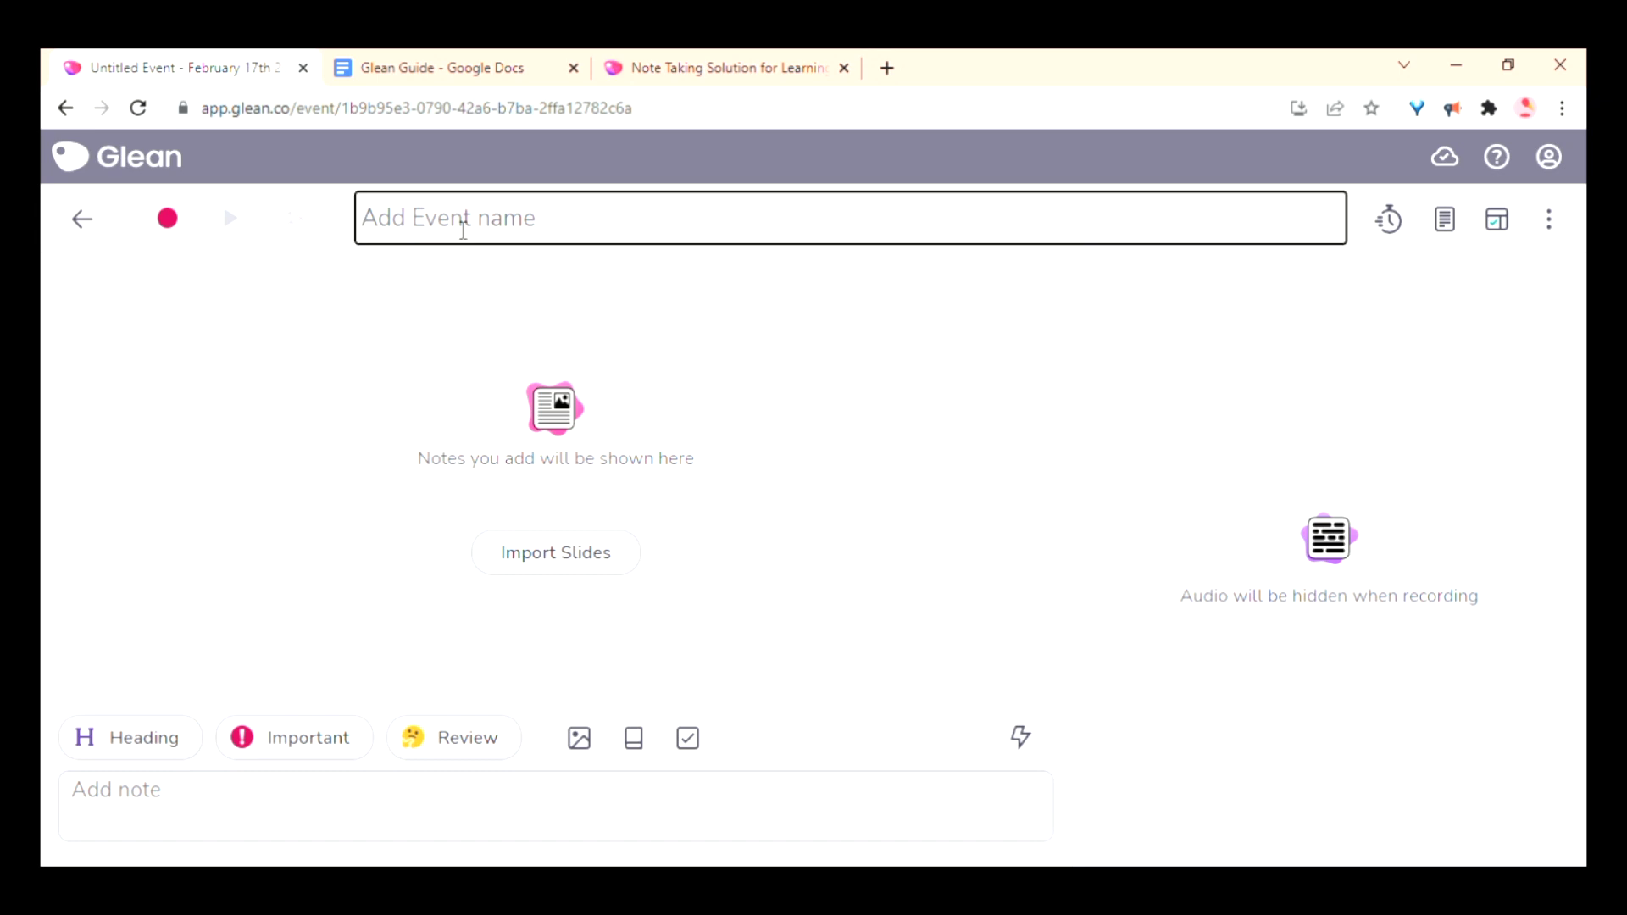
type("STL")
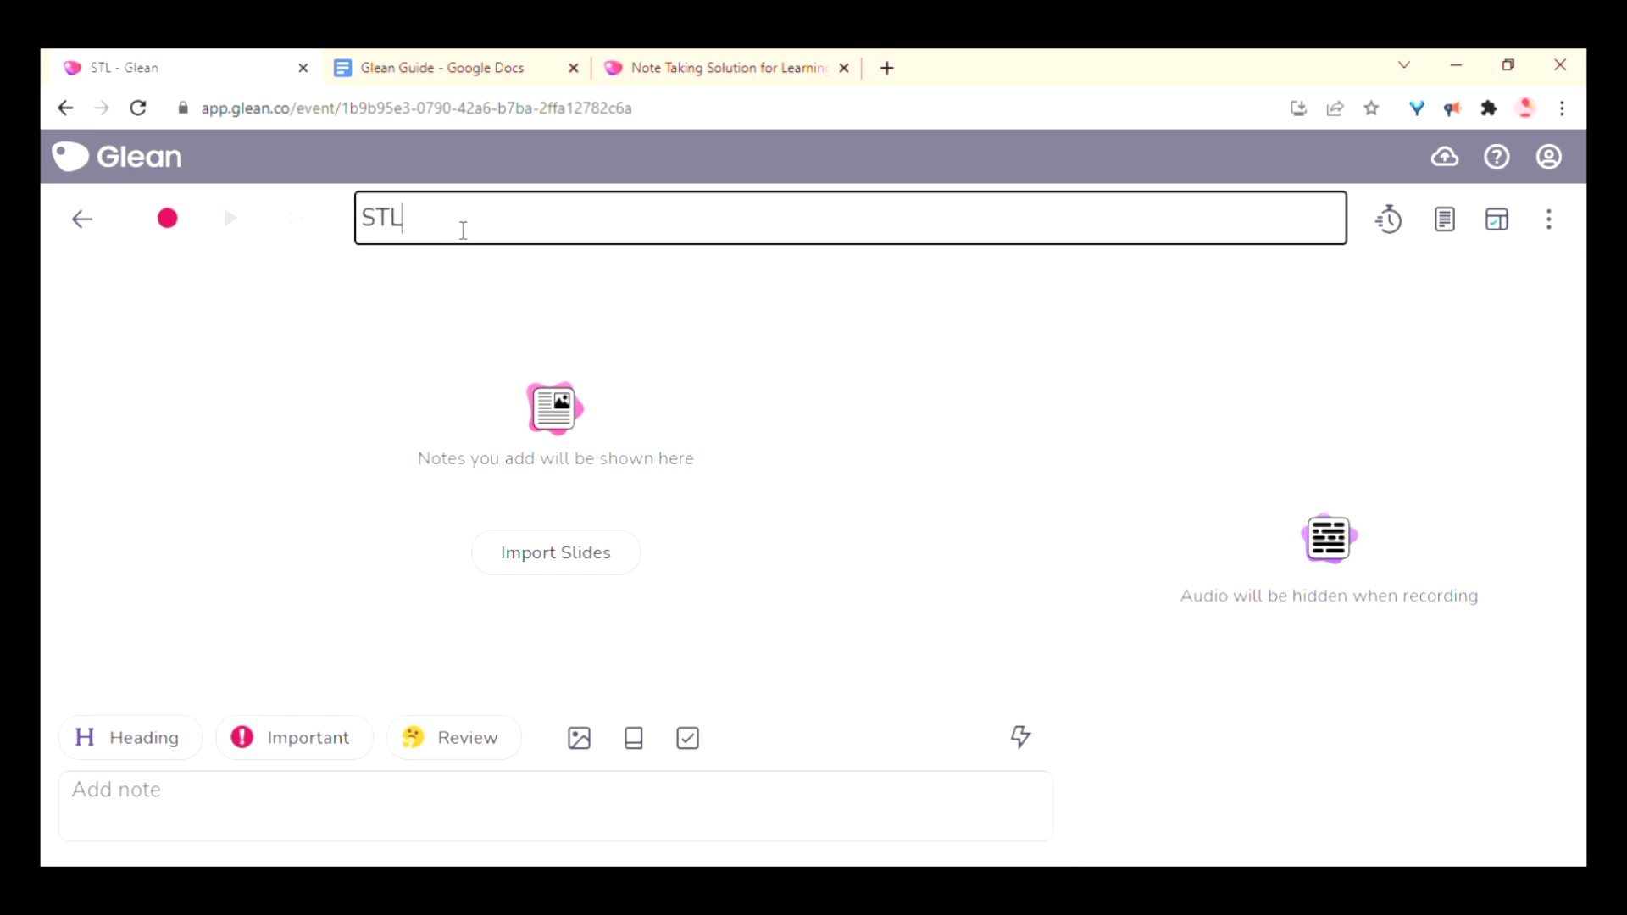
type("I Tutorial")
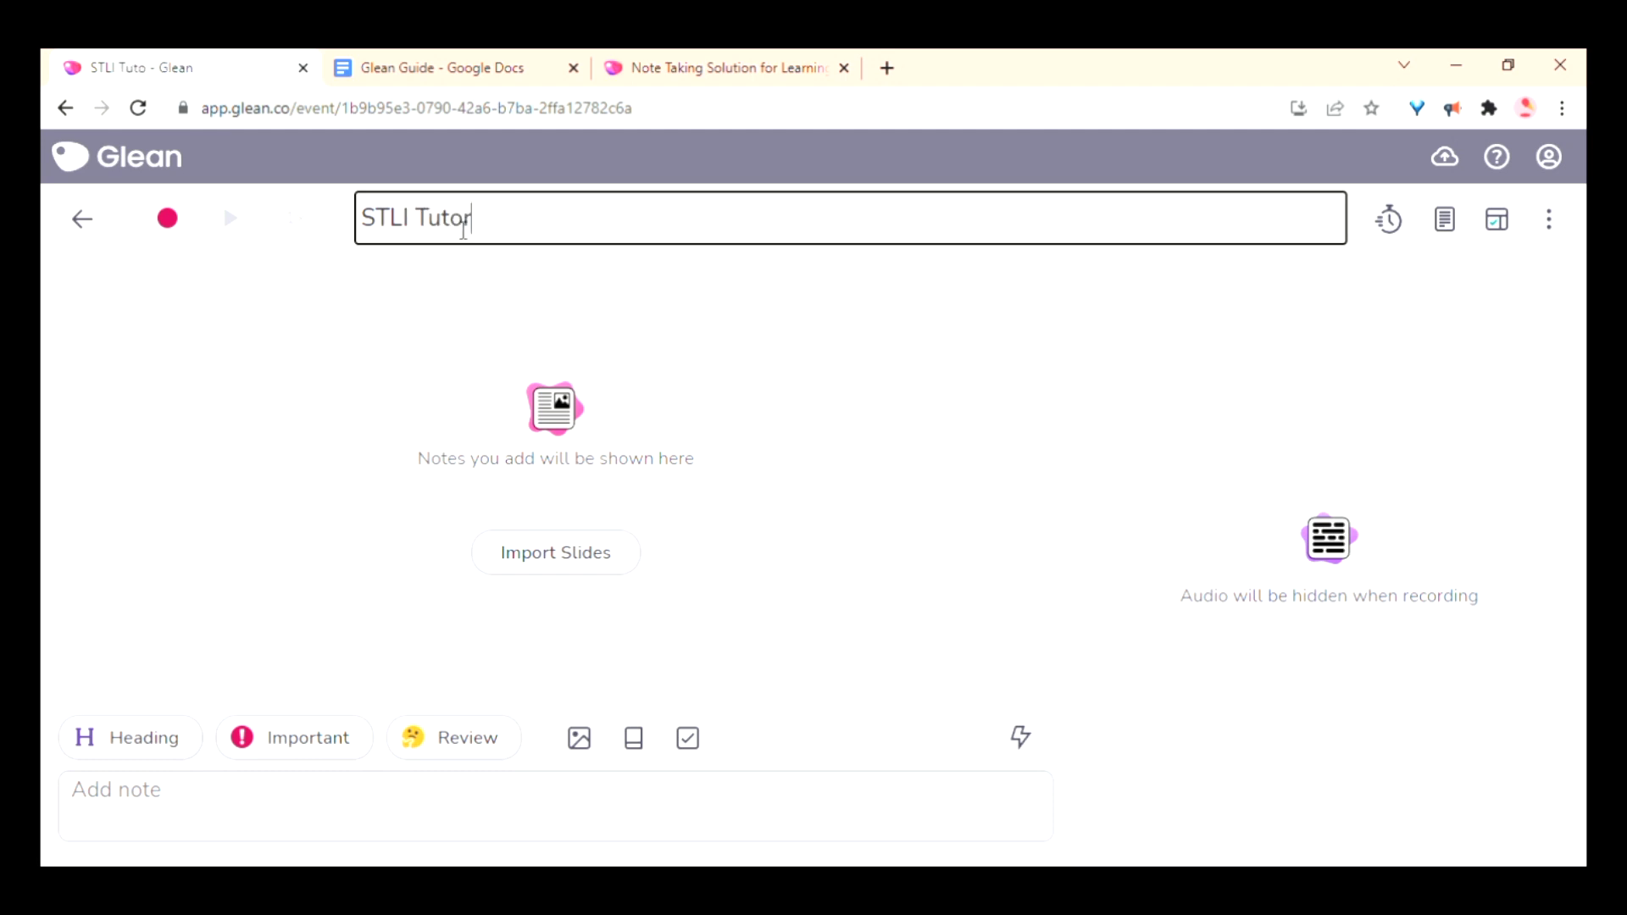
left_click(405, 403)
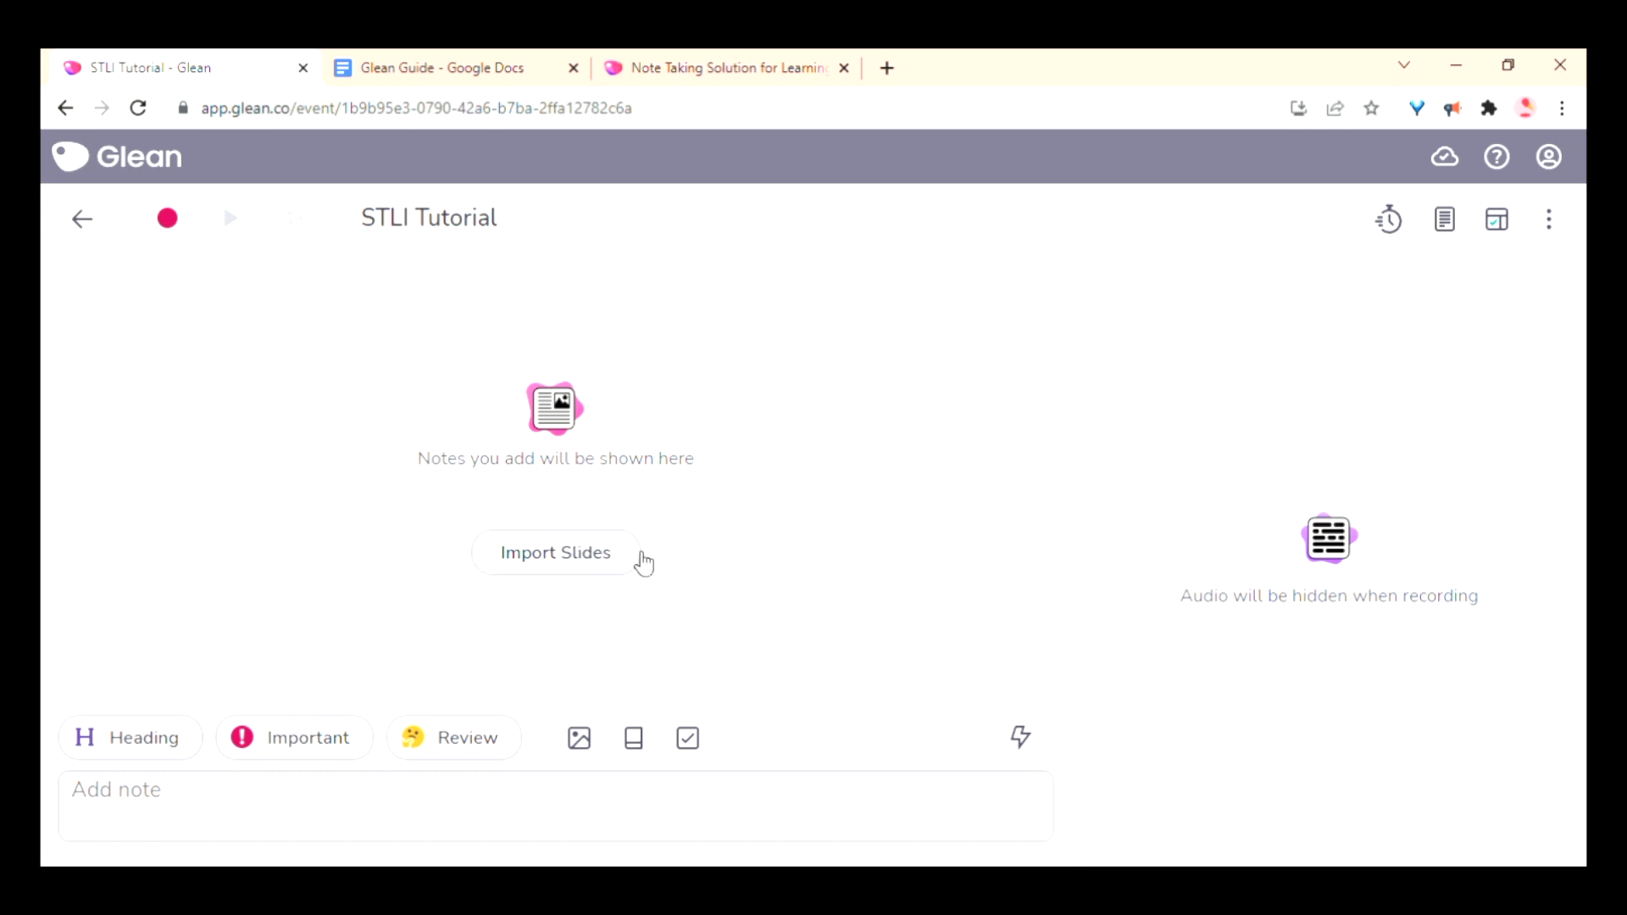
left_click(557, 556)
left_click(168, 218)
Post a plain note reading 'Start typing'.
left_click(325, 806)
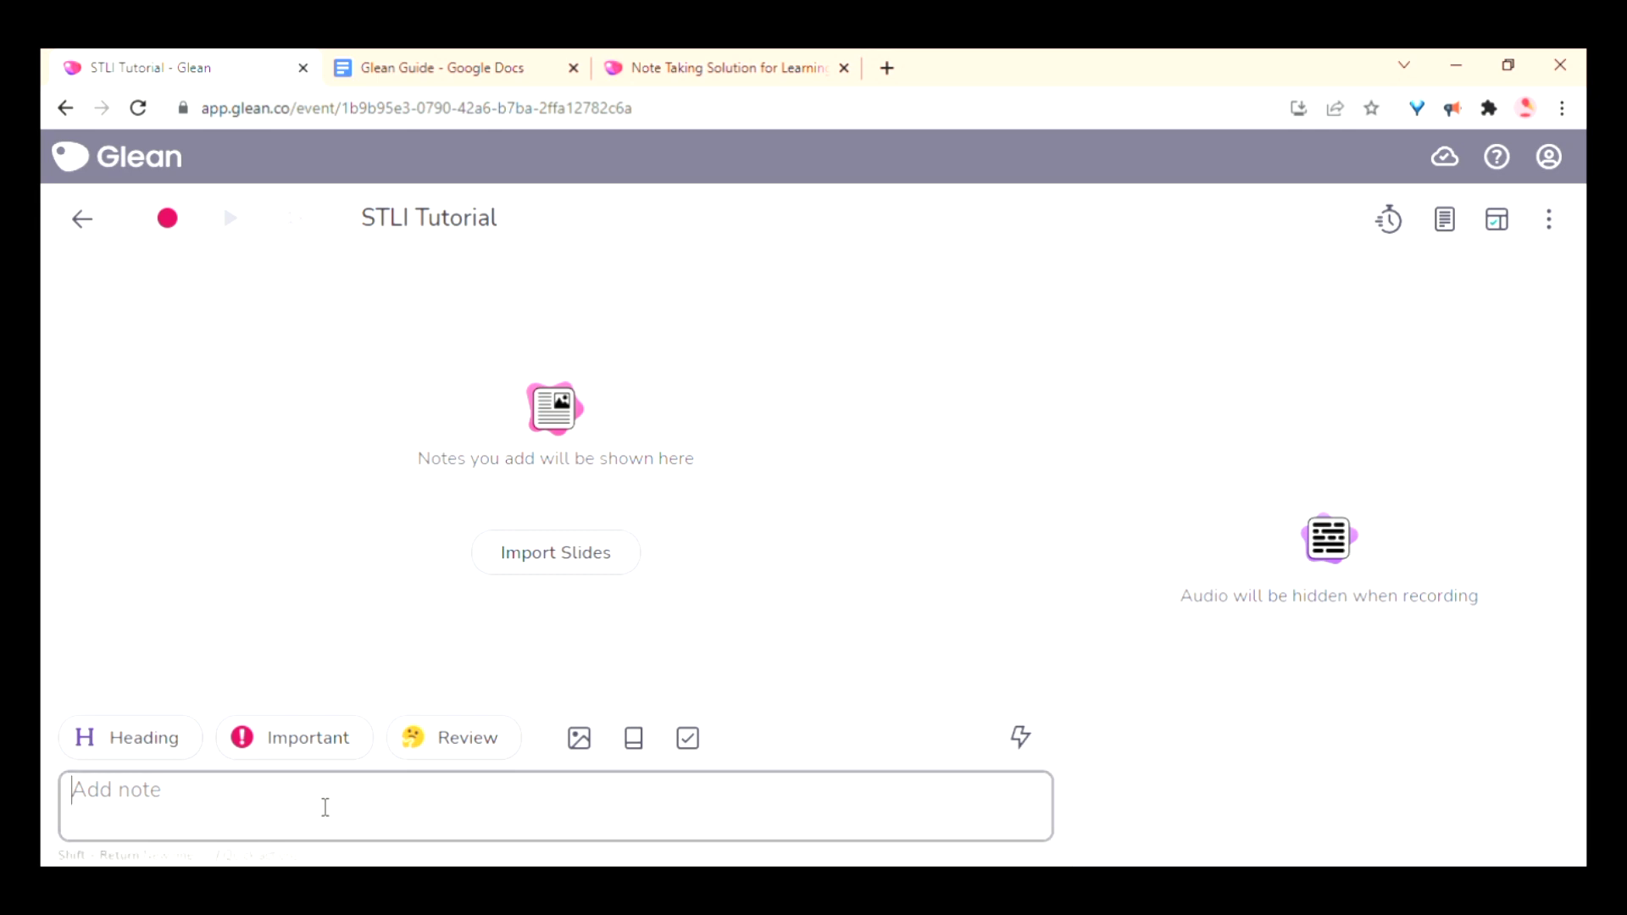
type("S")
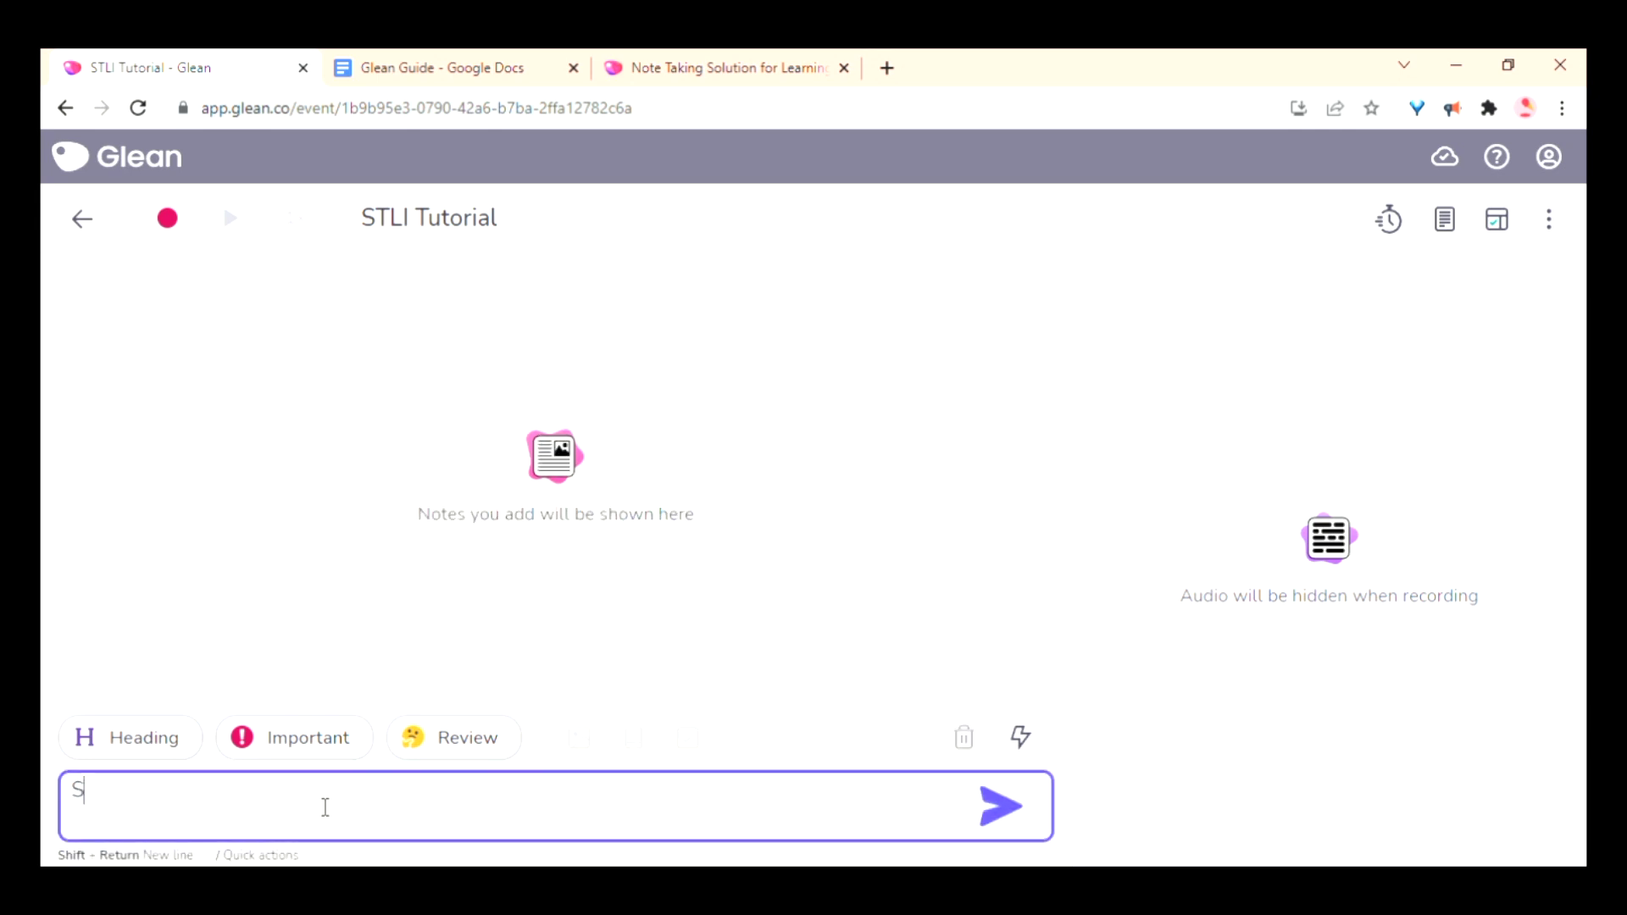
type("tart typing")
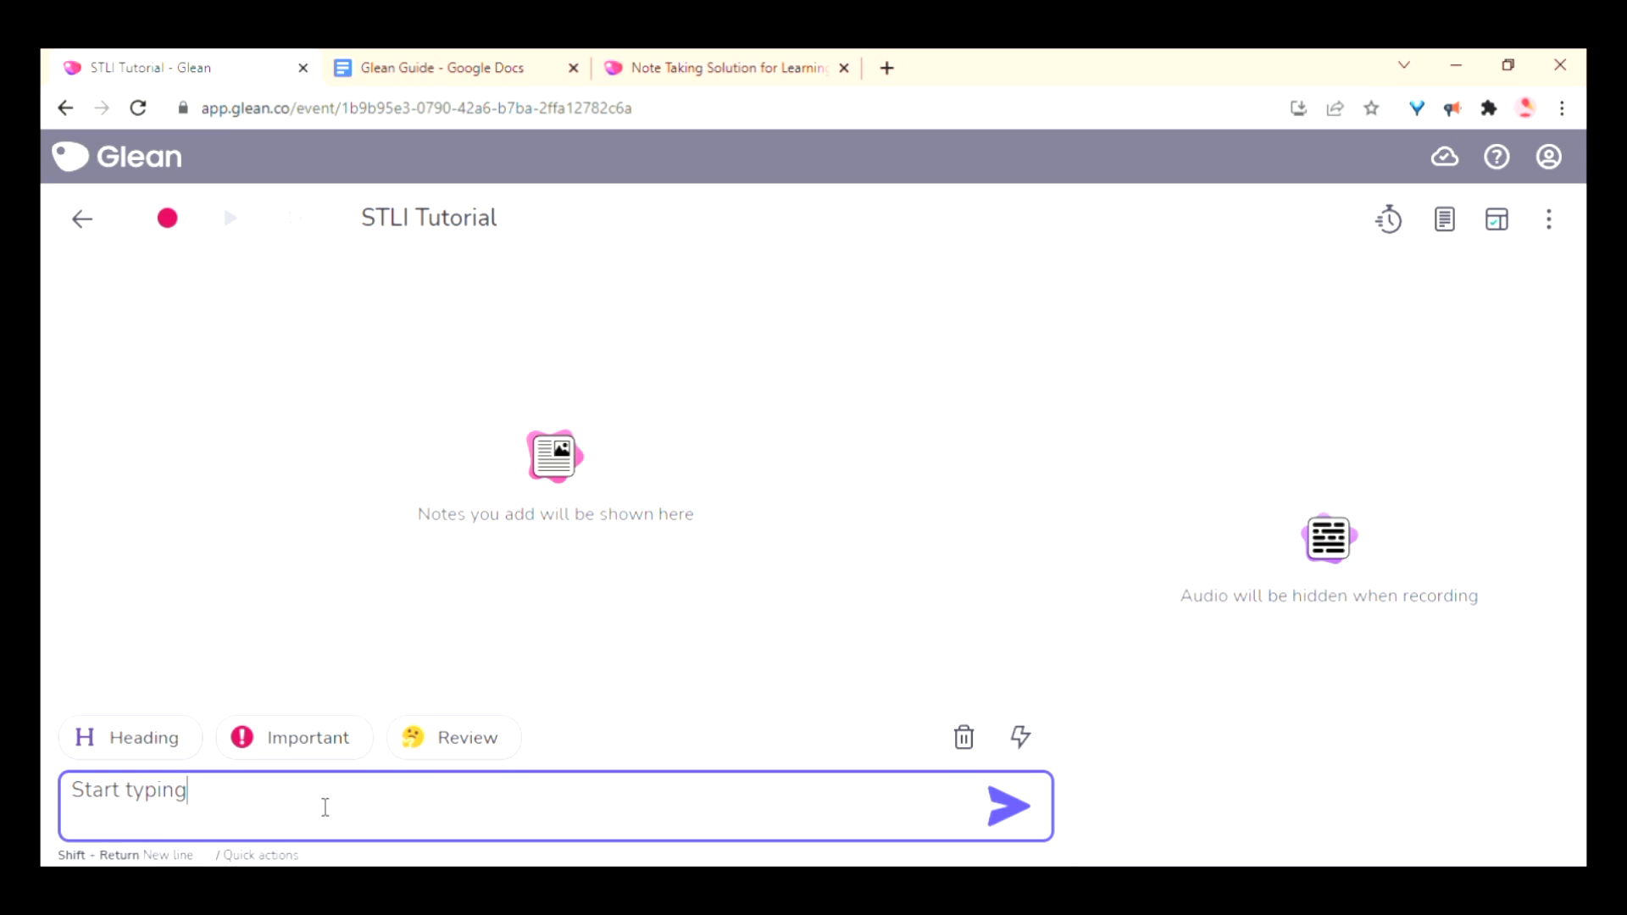
key("Return")
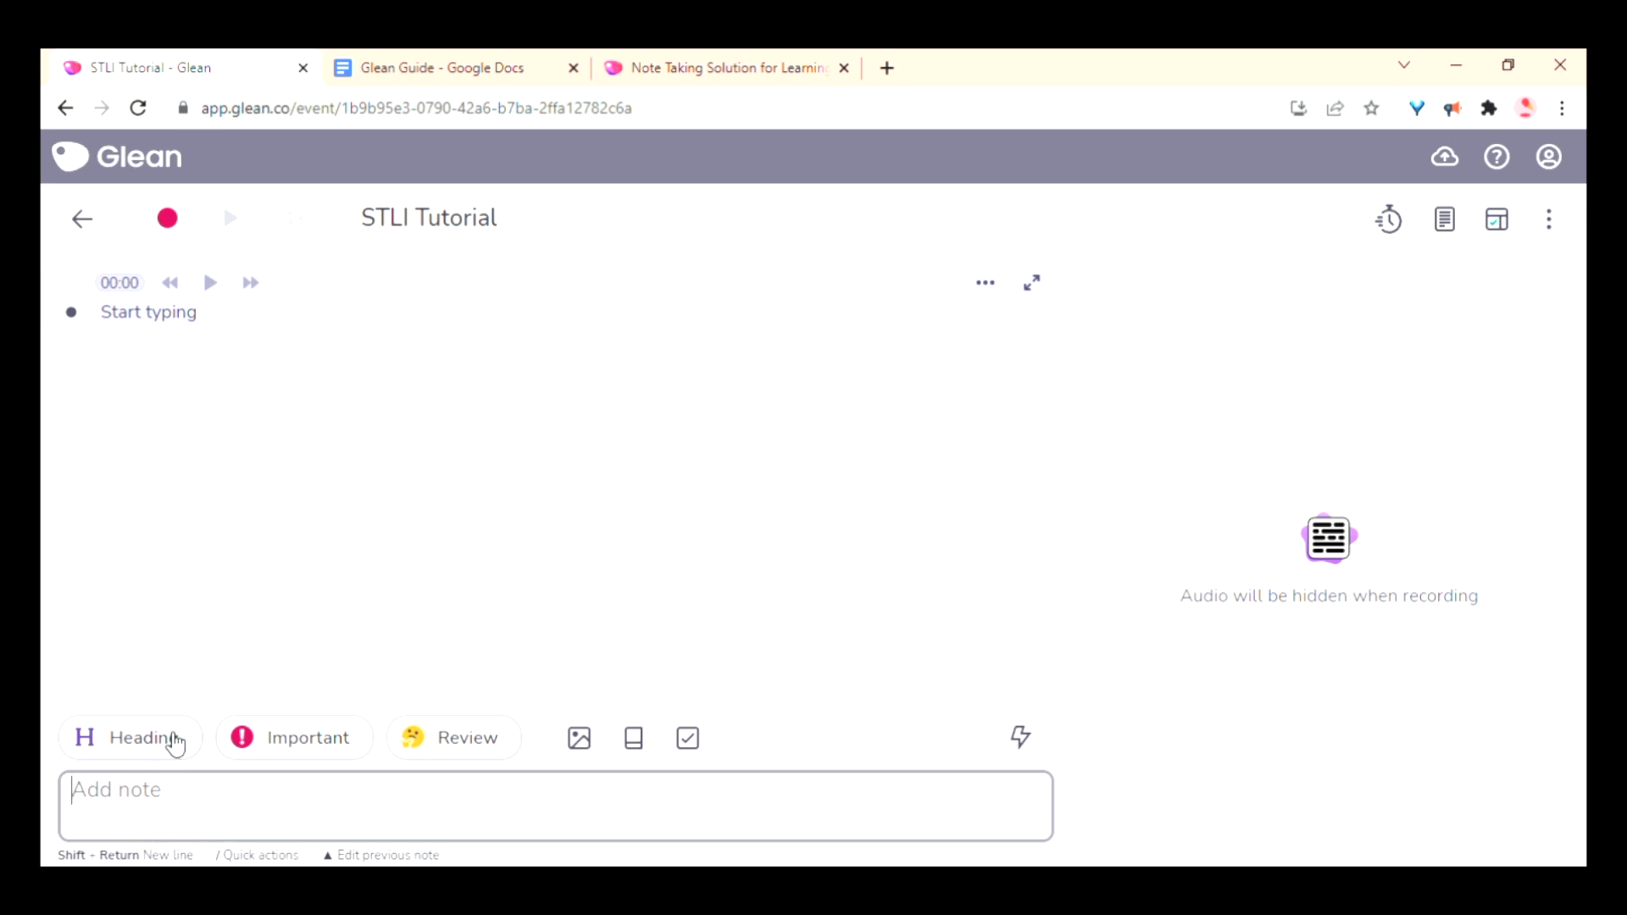
Post the heading 'STLI TUTORIAL' at the top of the notes.
left_click(169, 739)
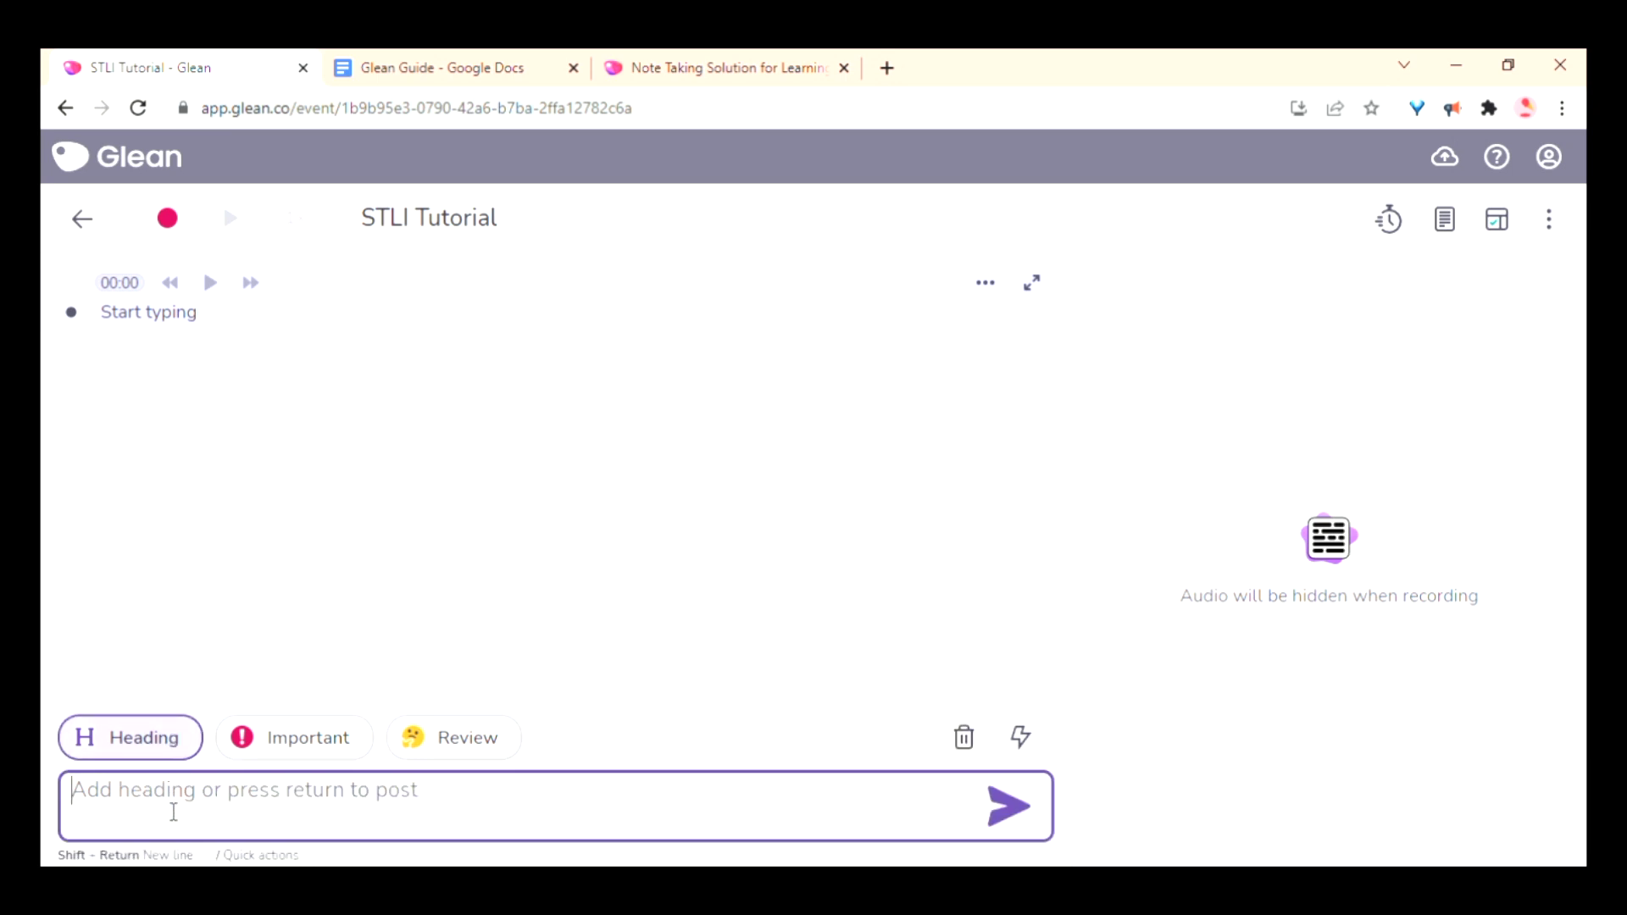
type("STLI ")
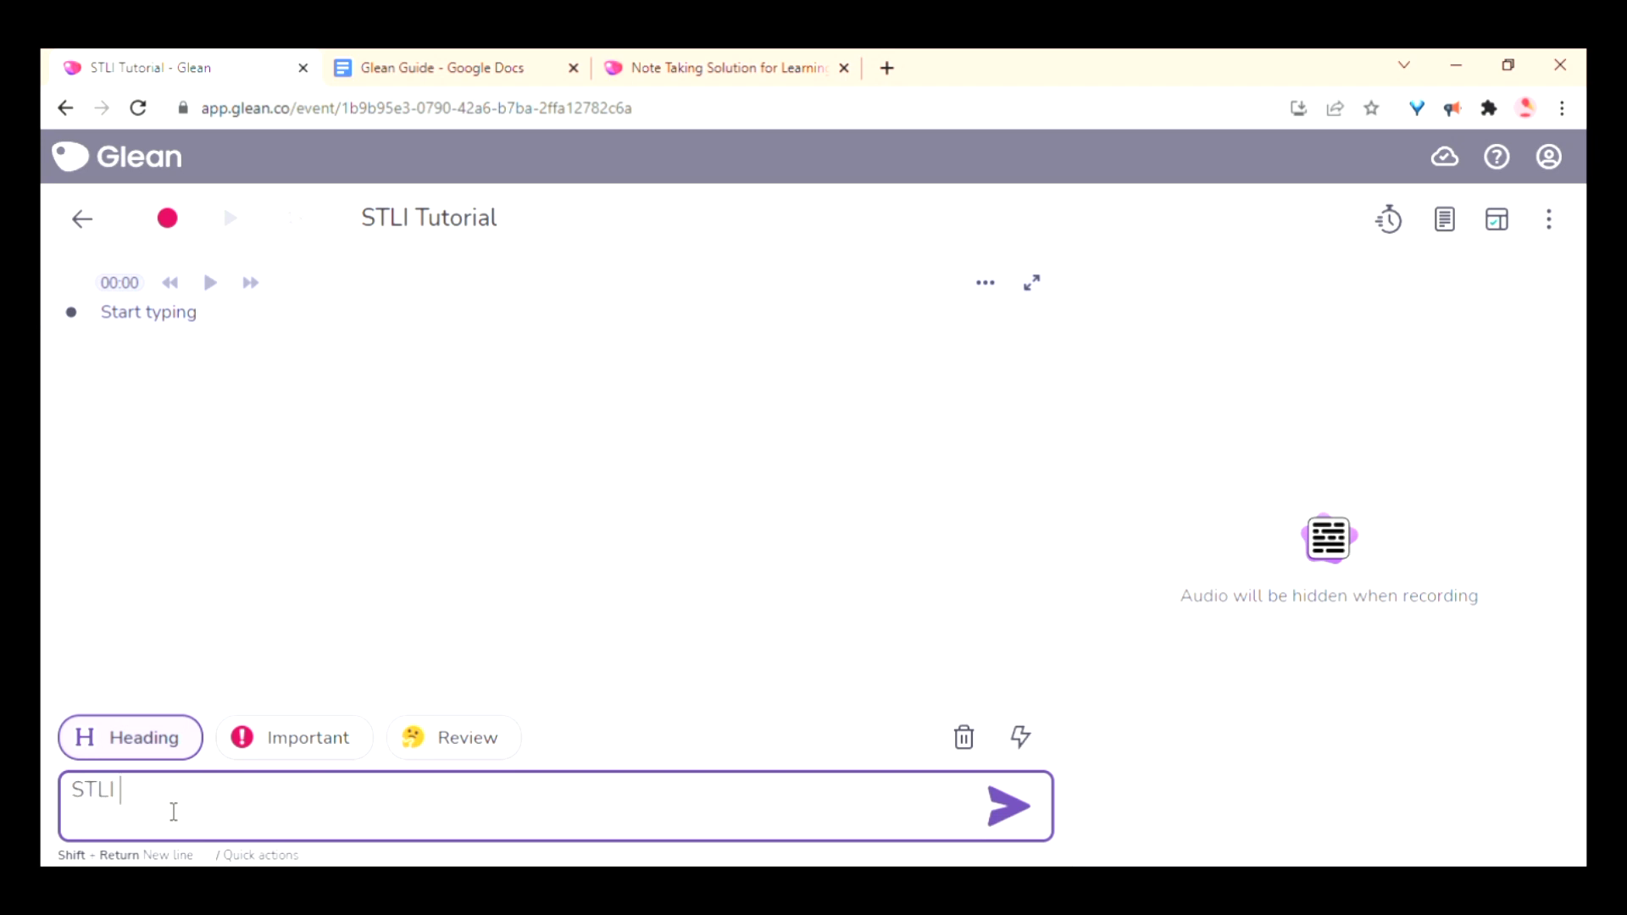
type("TUTORIAL")
key("Return")
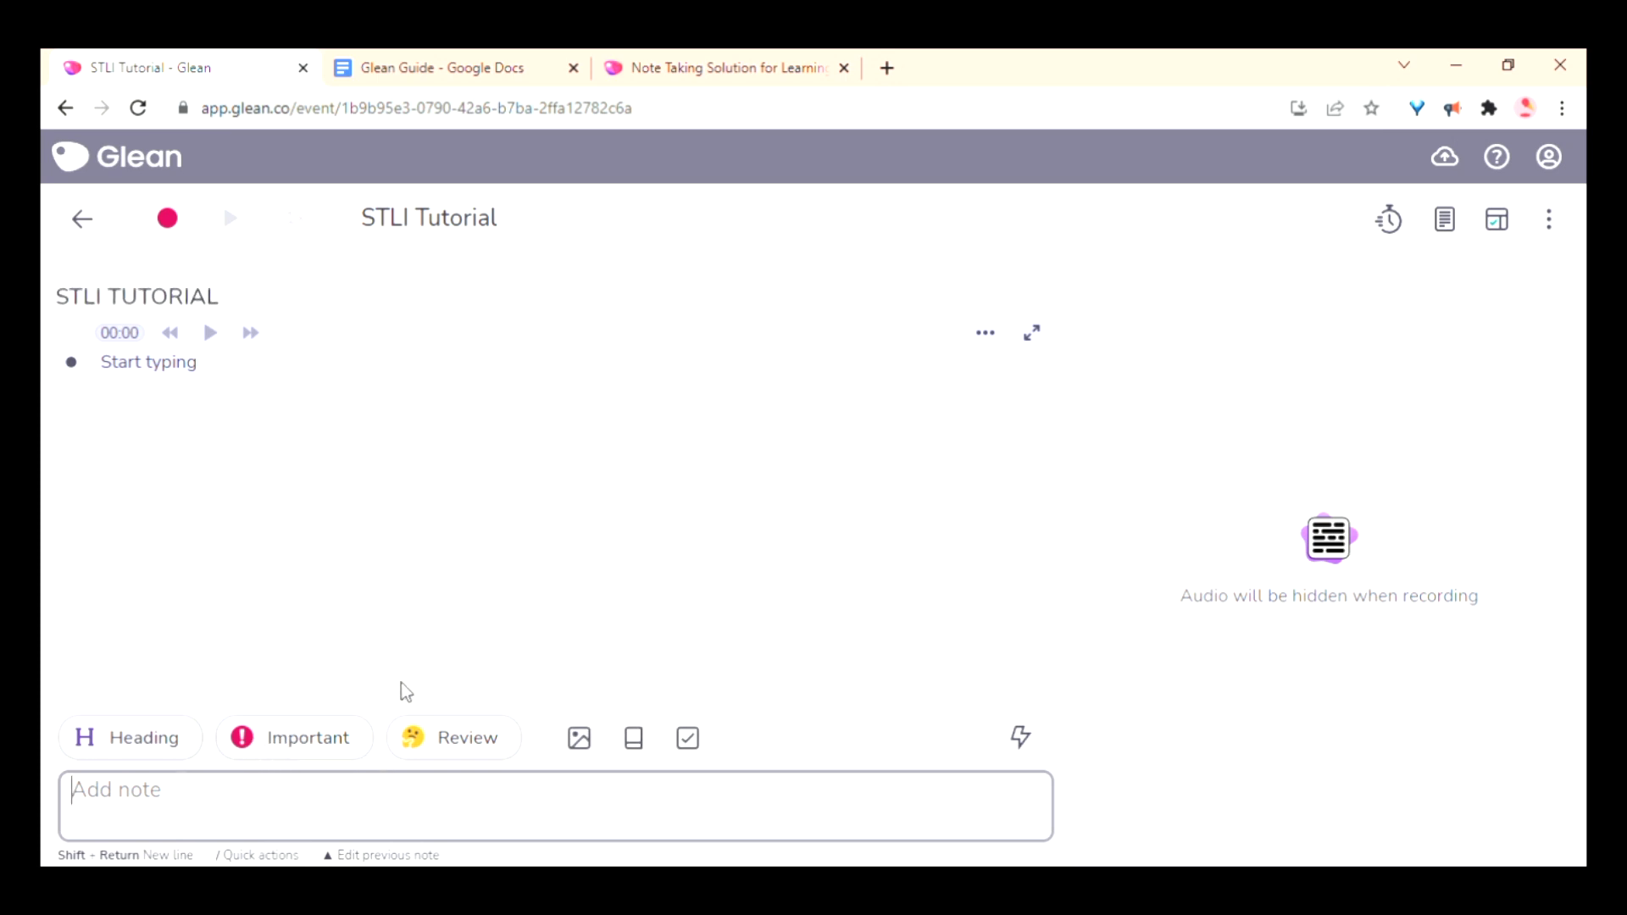
left_click(315, 756)
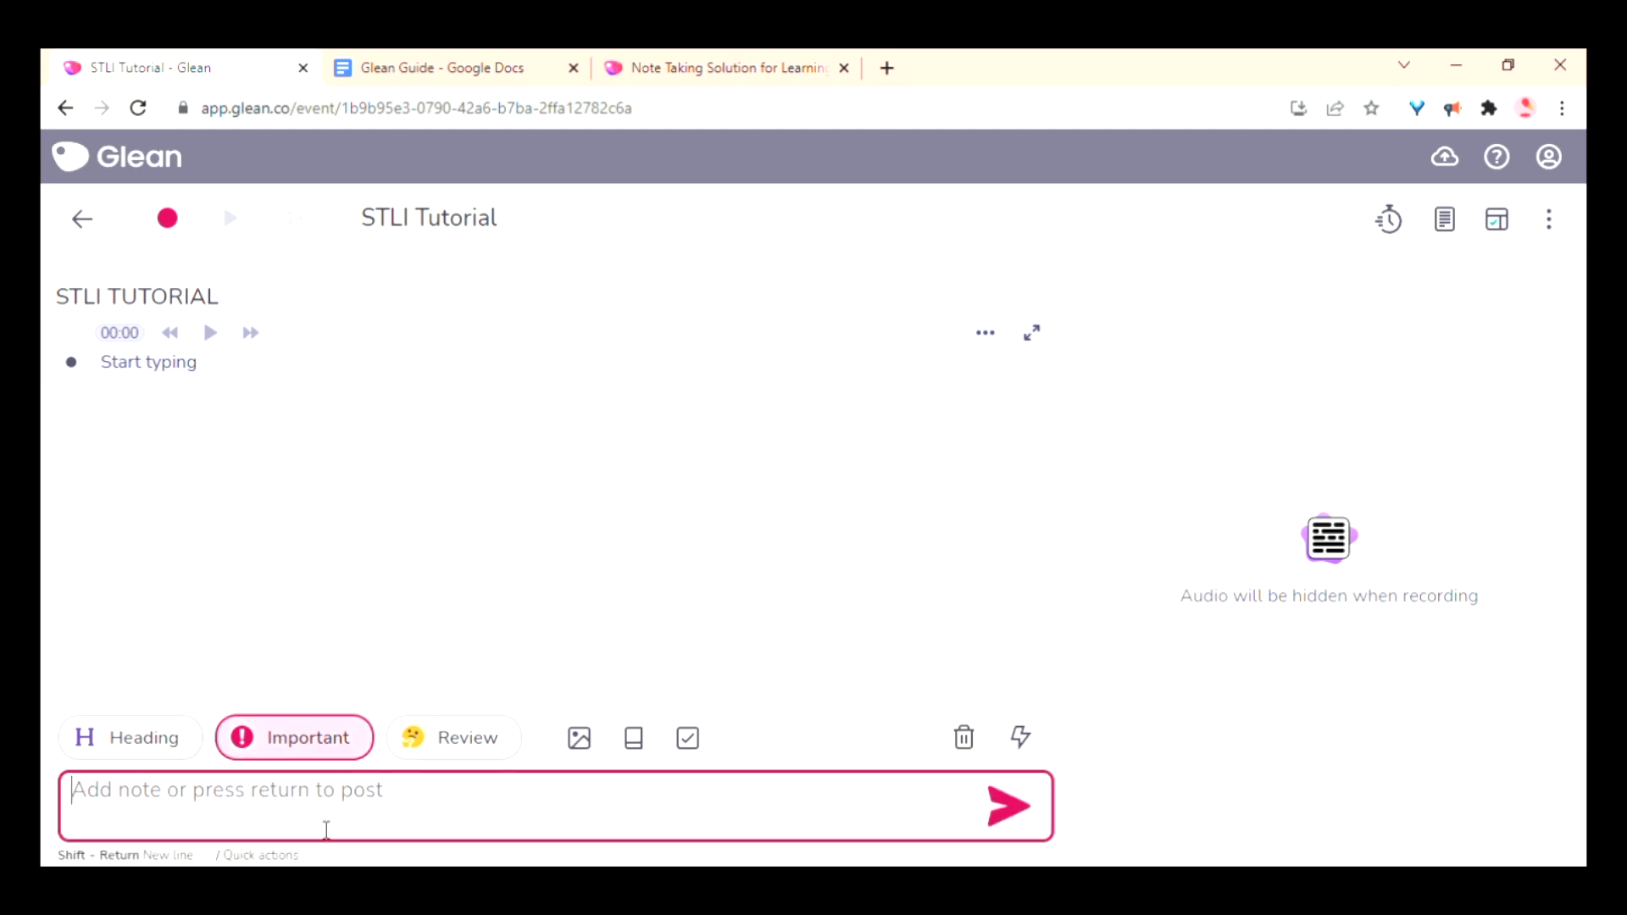
Post the Important-tagged note 'I have something really important'.
type("I have")
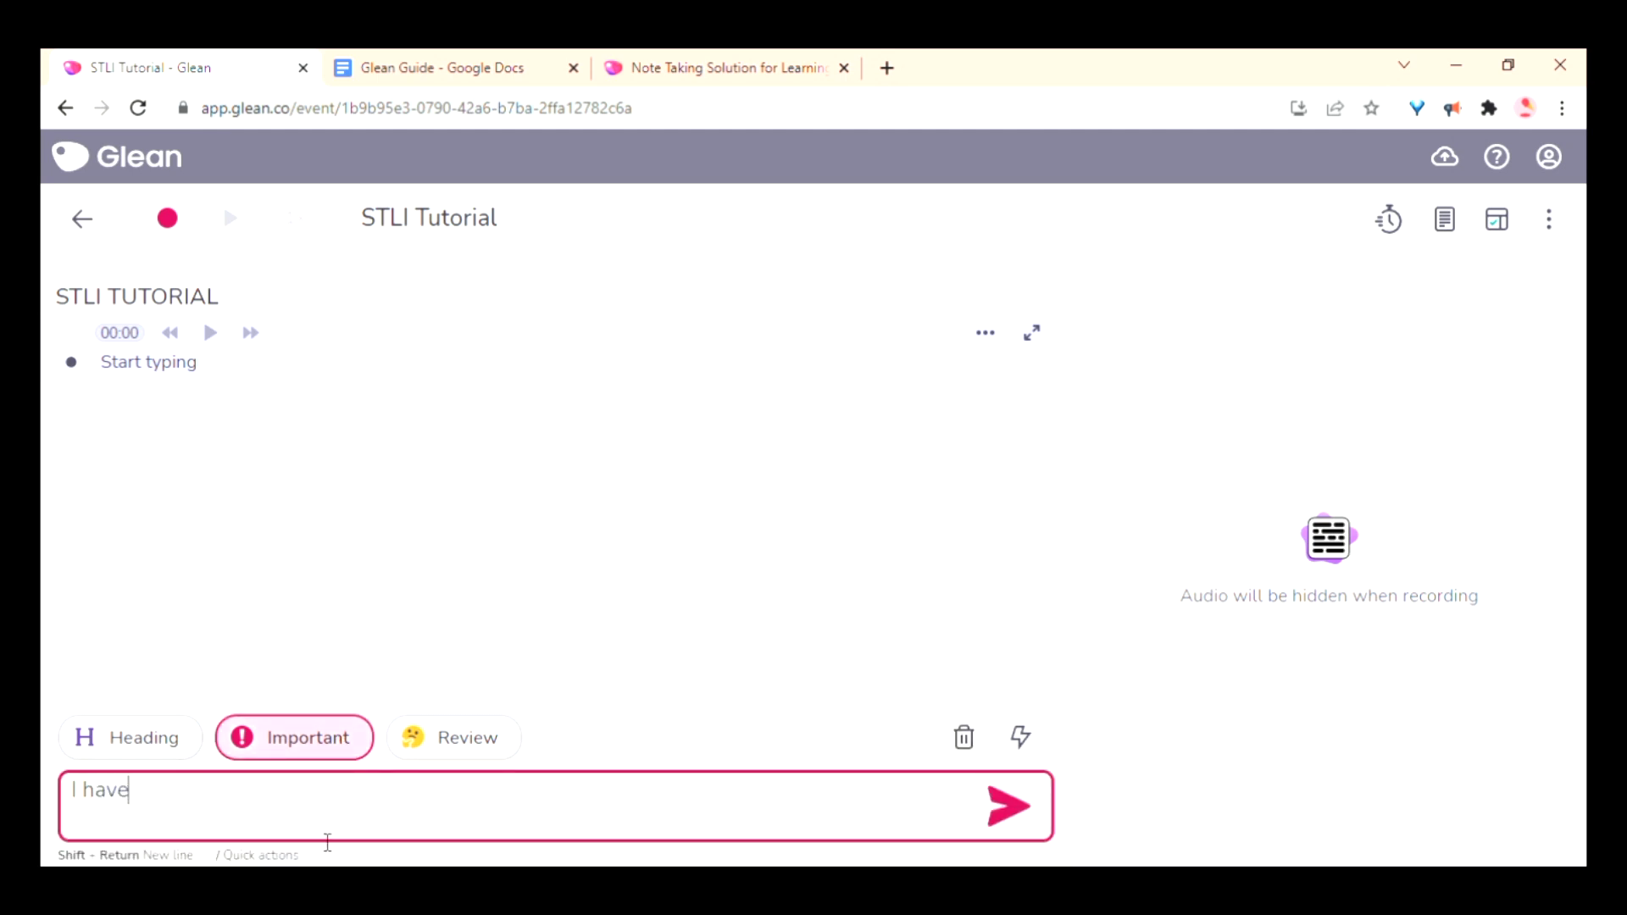
type(" something really i")
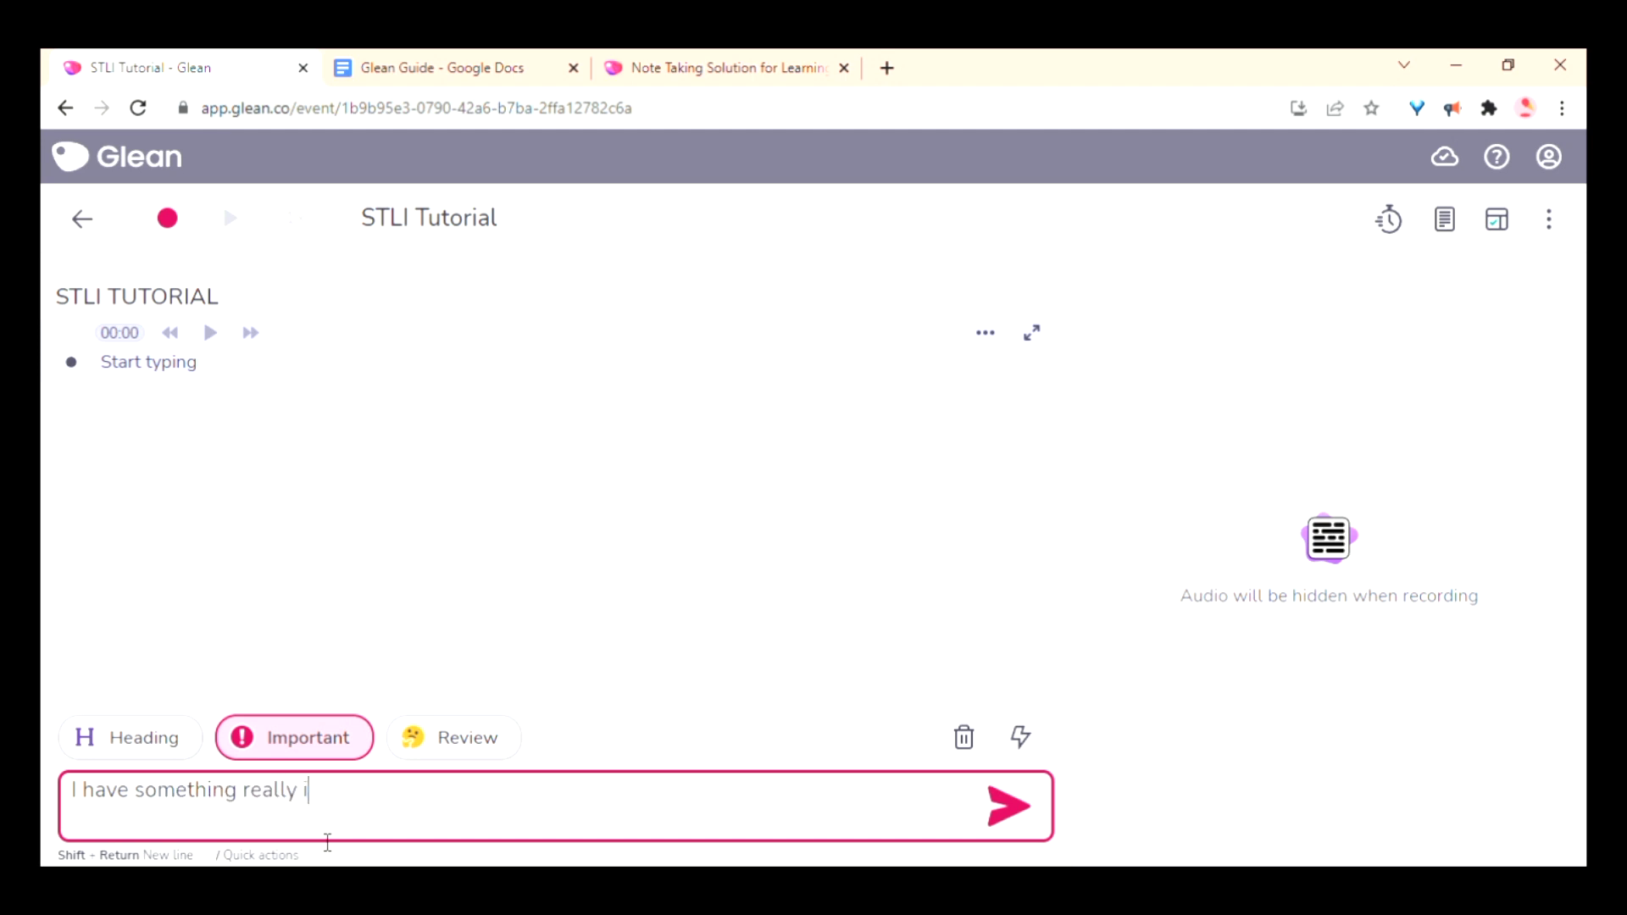
type("mportant")
key("Return")
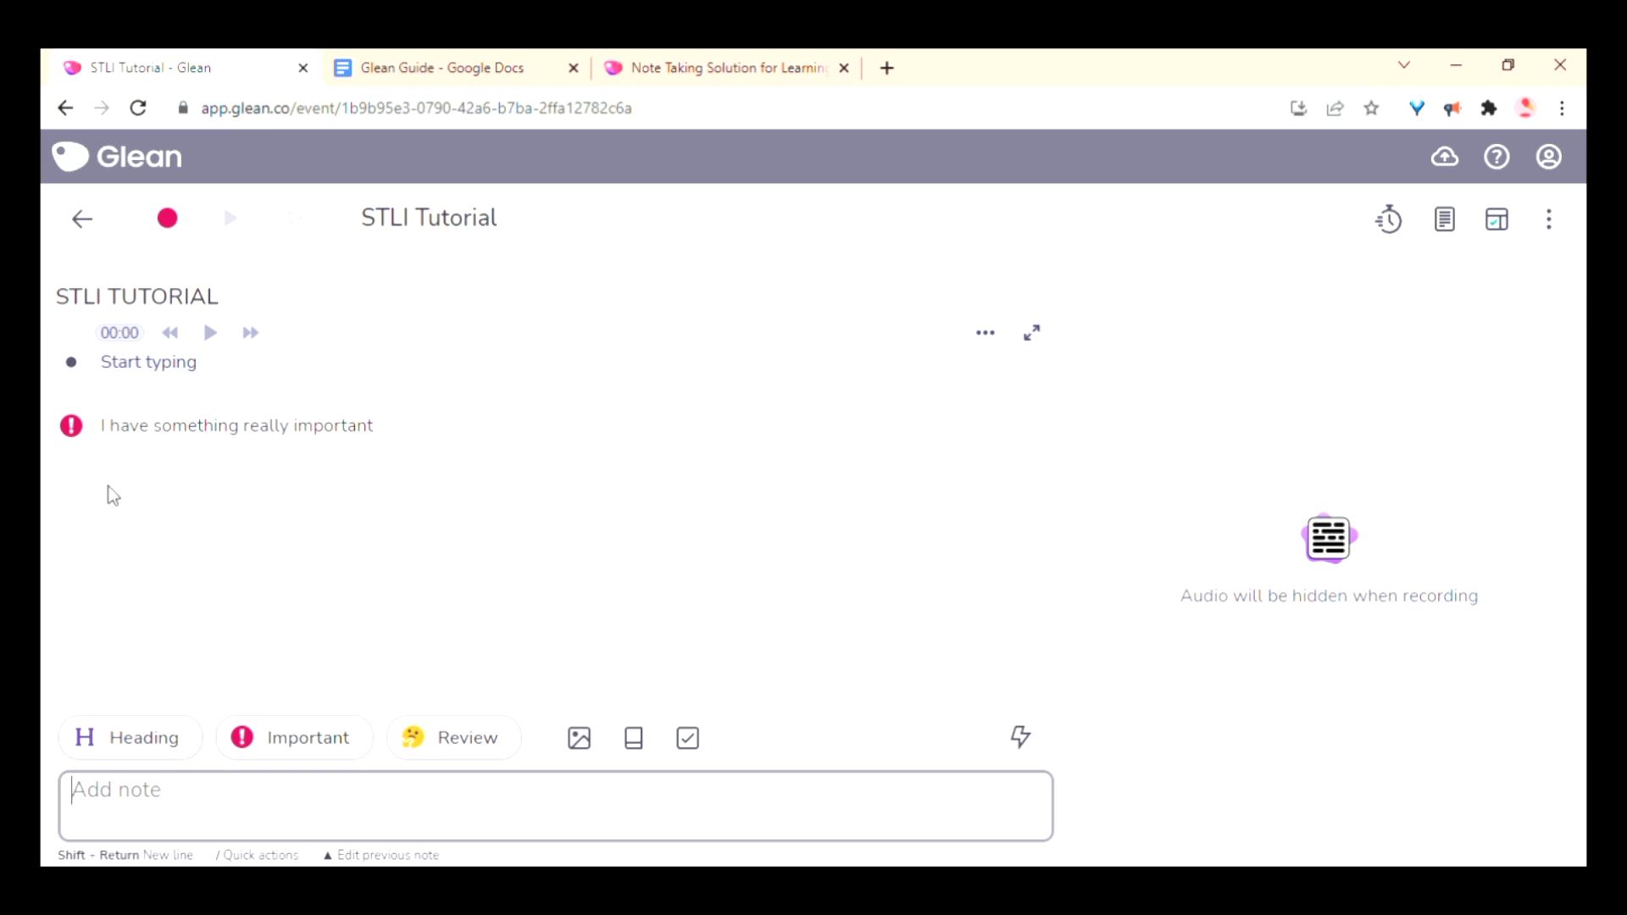
mouse_move(96, 446)
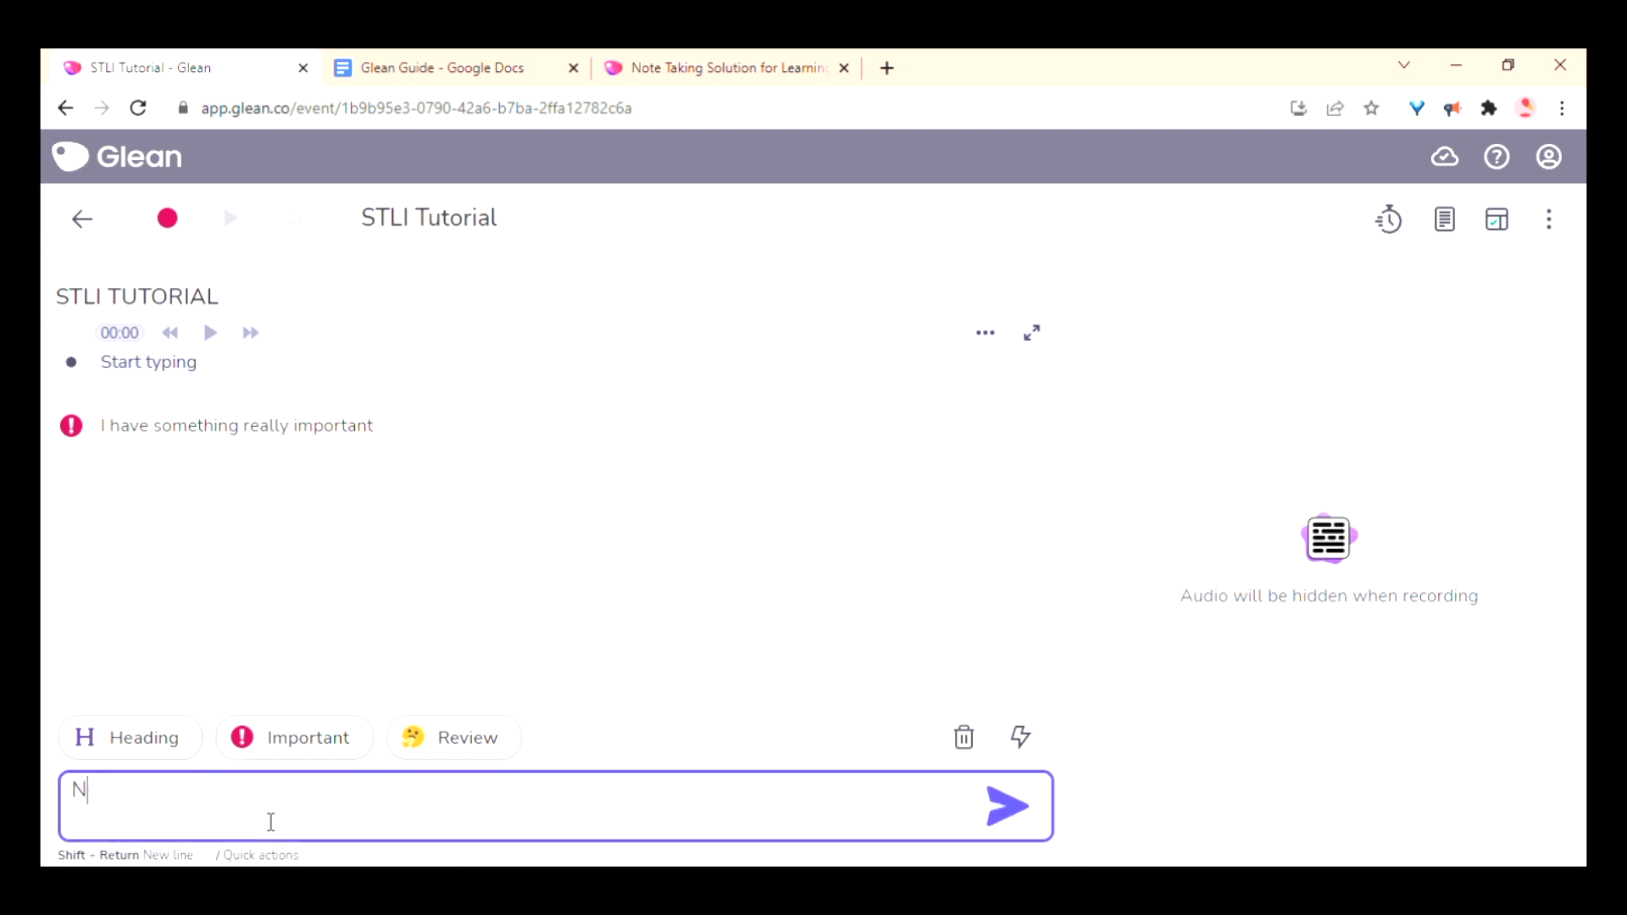
Post a second Important-tagged note reading 'next test'.
type("o")
type("te")
key("BackSpace")
key("BackSpace")
key("BackSpace")
key("BackSpace")
key("BackSpace")
type("ne")
left_click(293, 741)
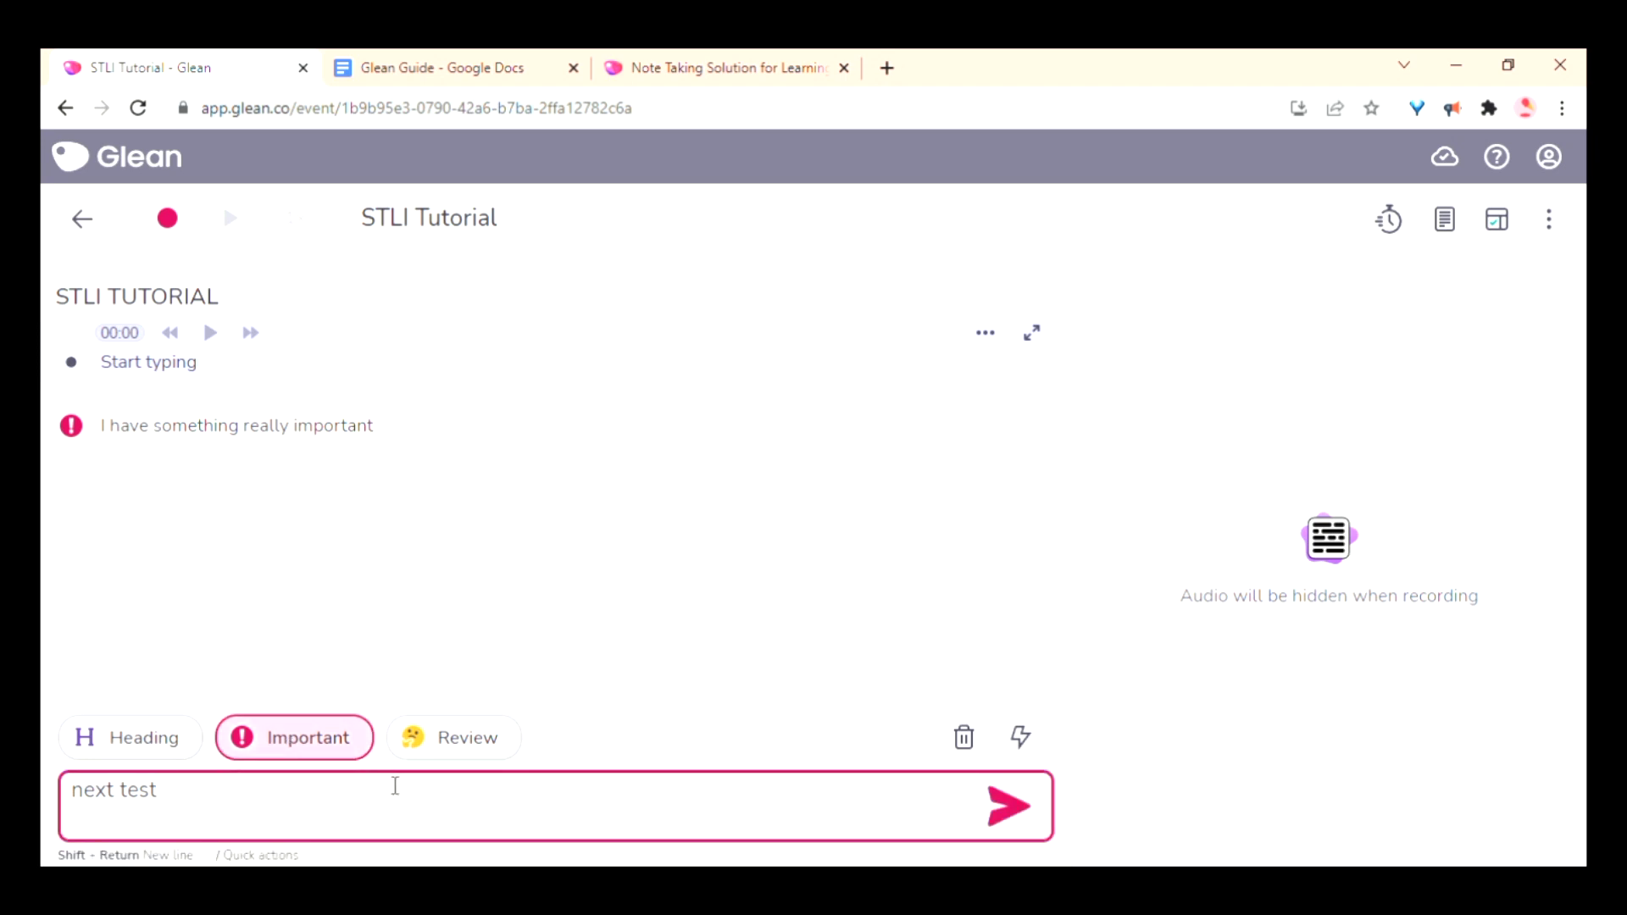
key("Return")
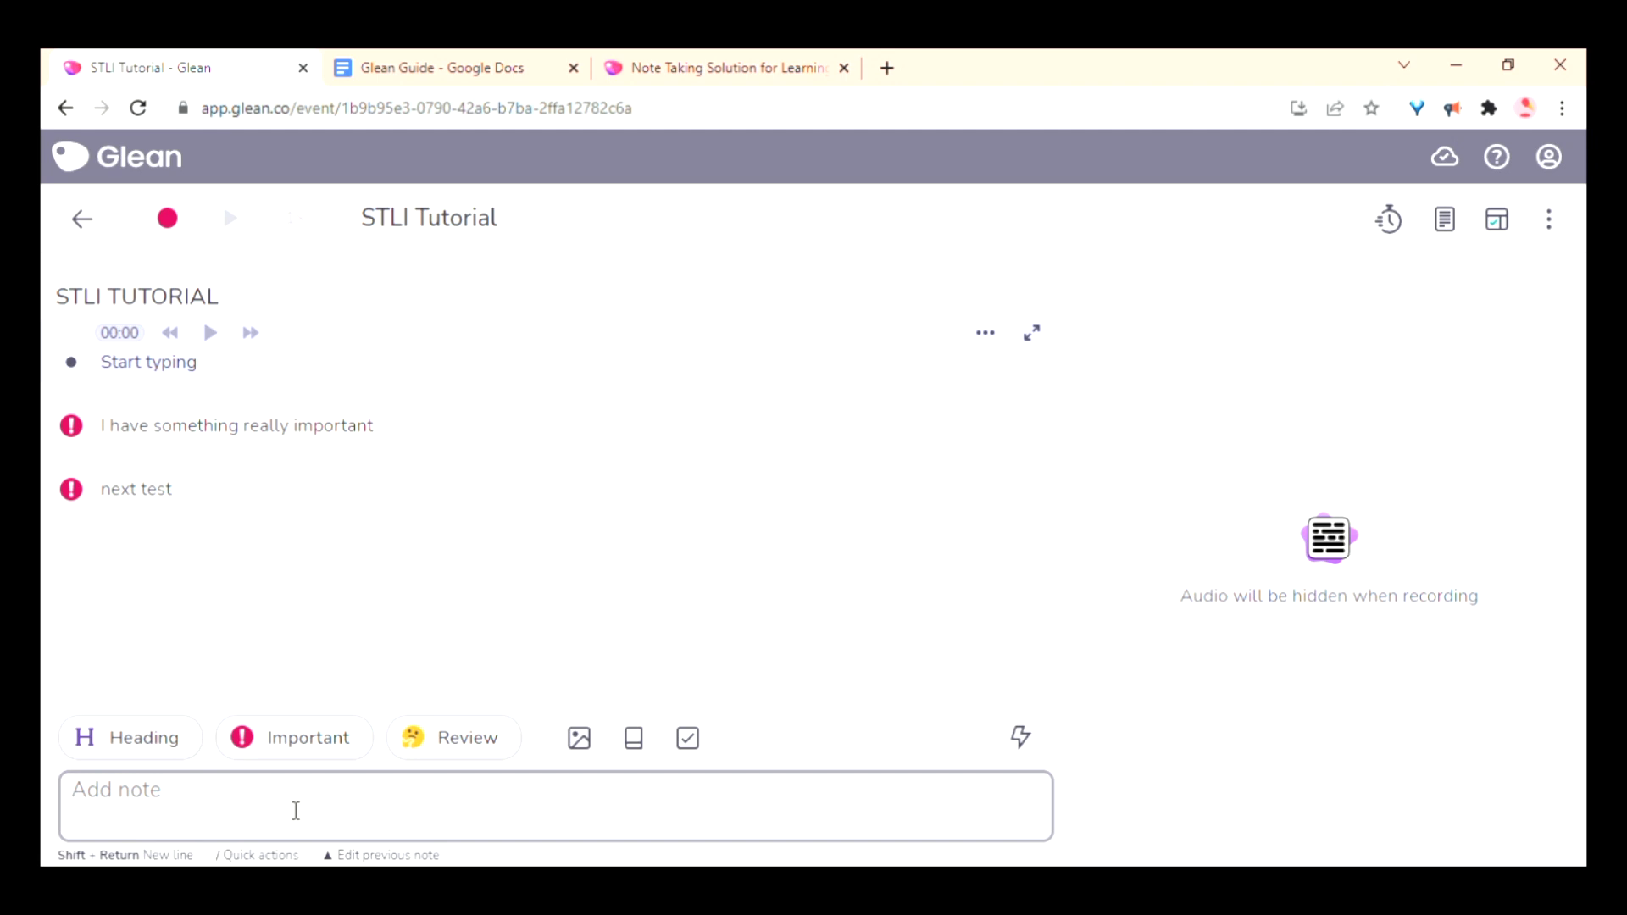
Post the Review-tagged note 'organic functional reviews'.
type("organic functional reviews")
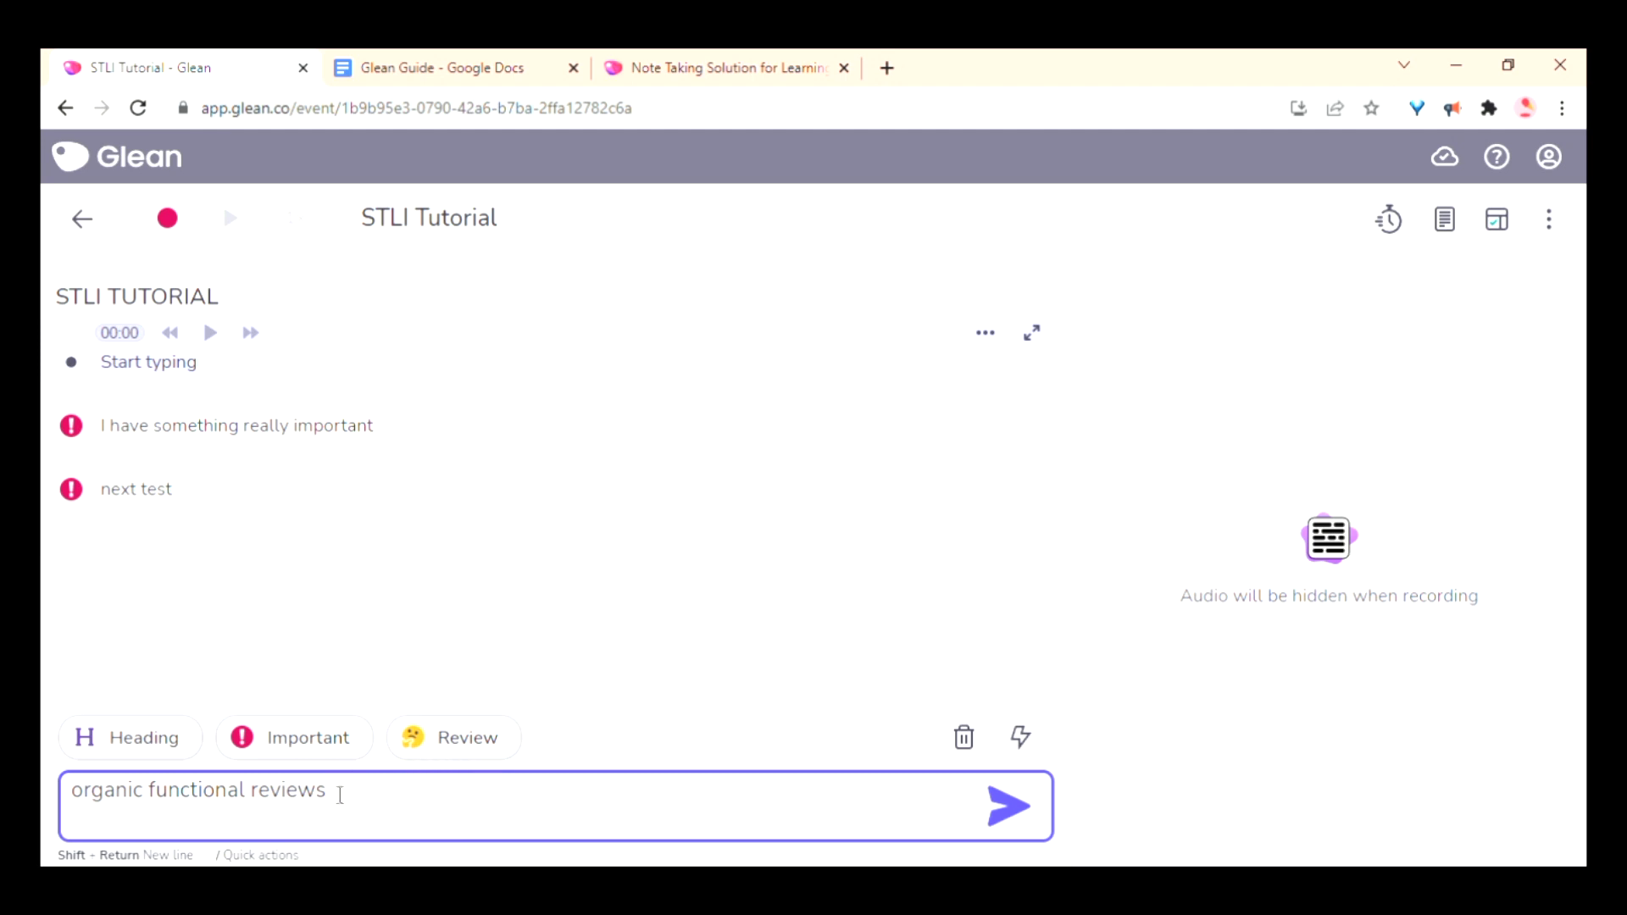
left_click(489, 740)
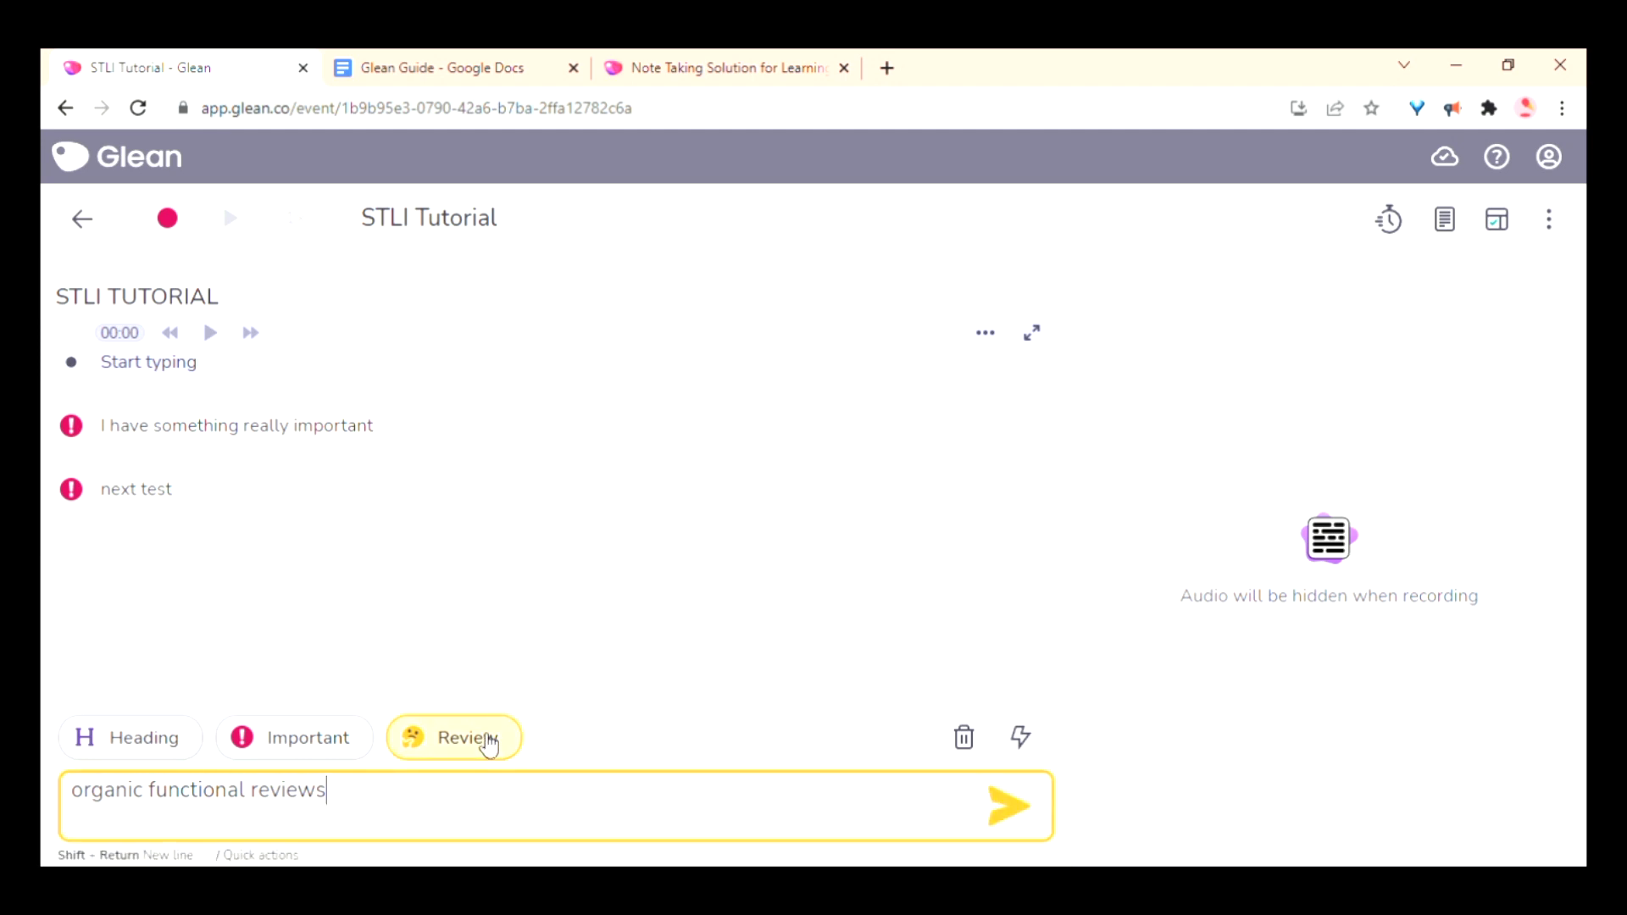
key("Return")
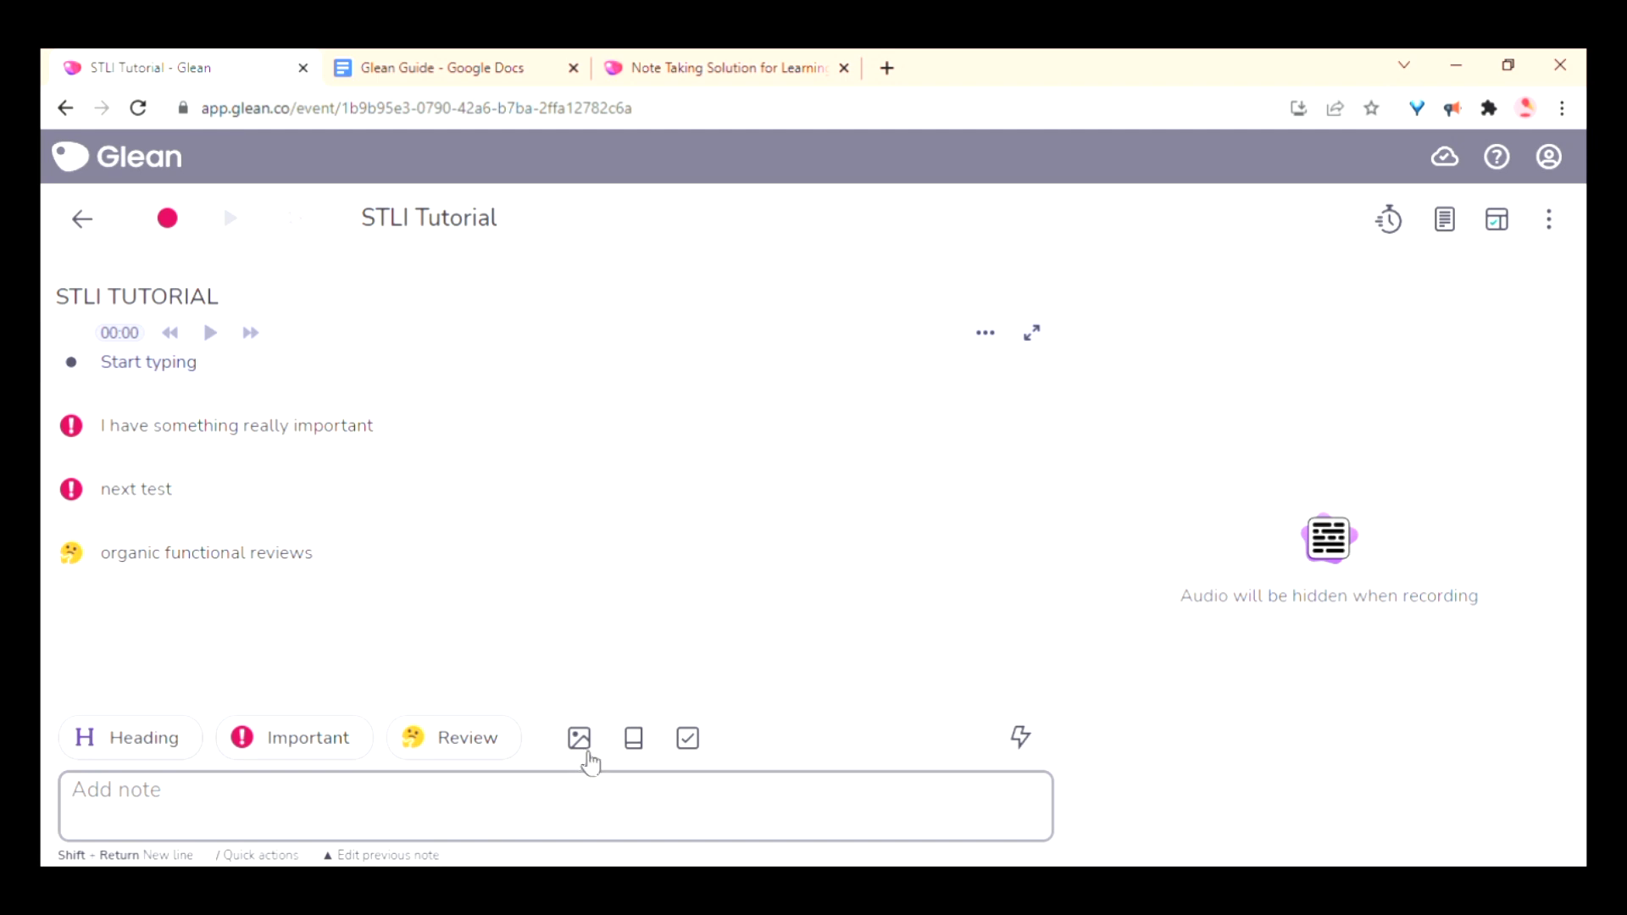
left_click(583, 747)
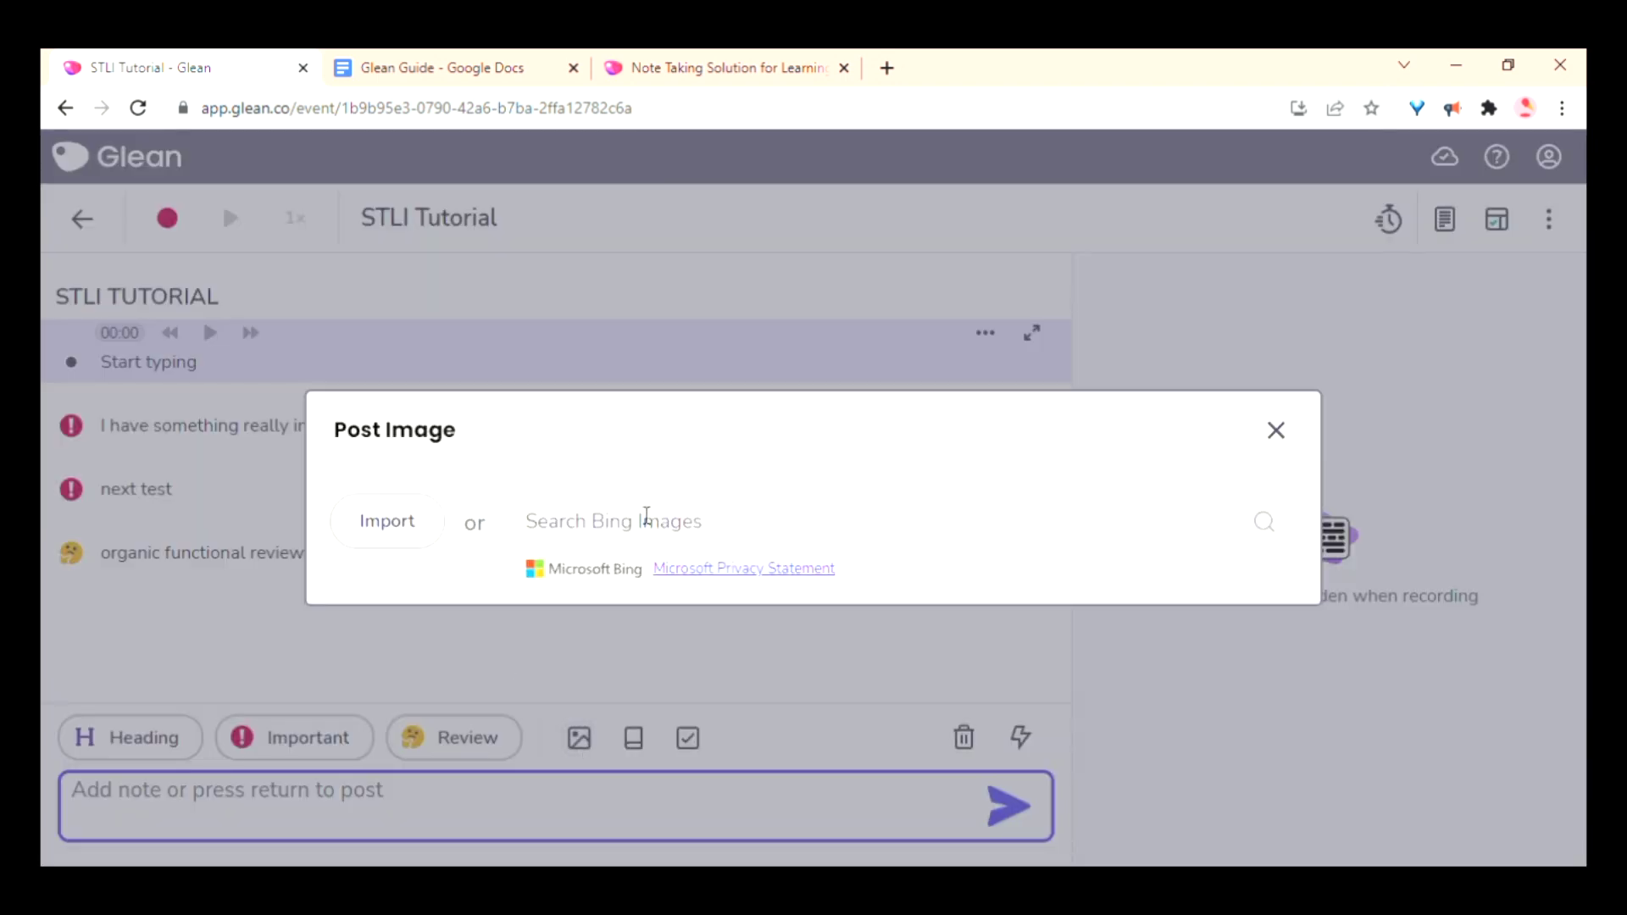
Search images for 'podcast' and post the microphone picture into the notes.
left_click(661, 532)
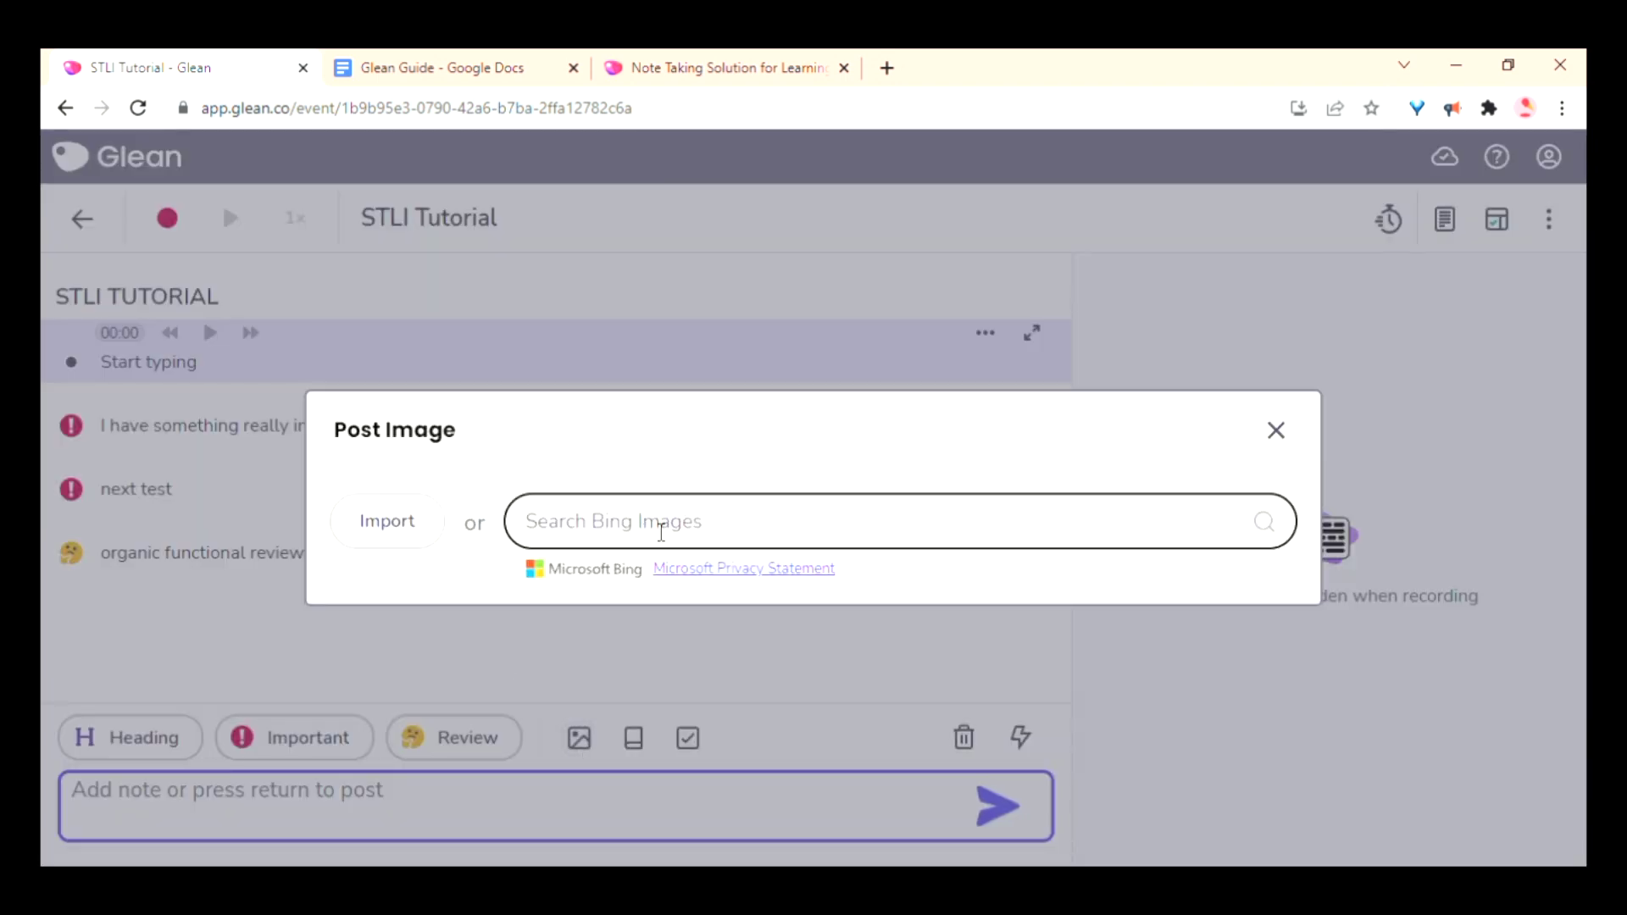
left_click(386, 533)
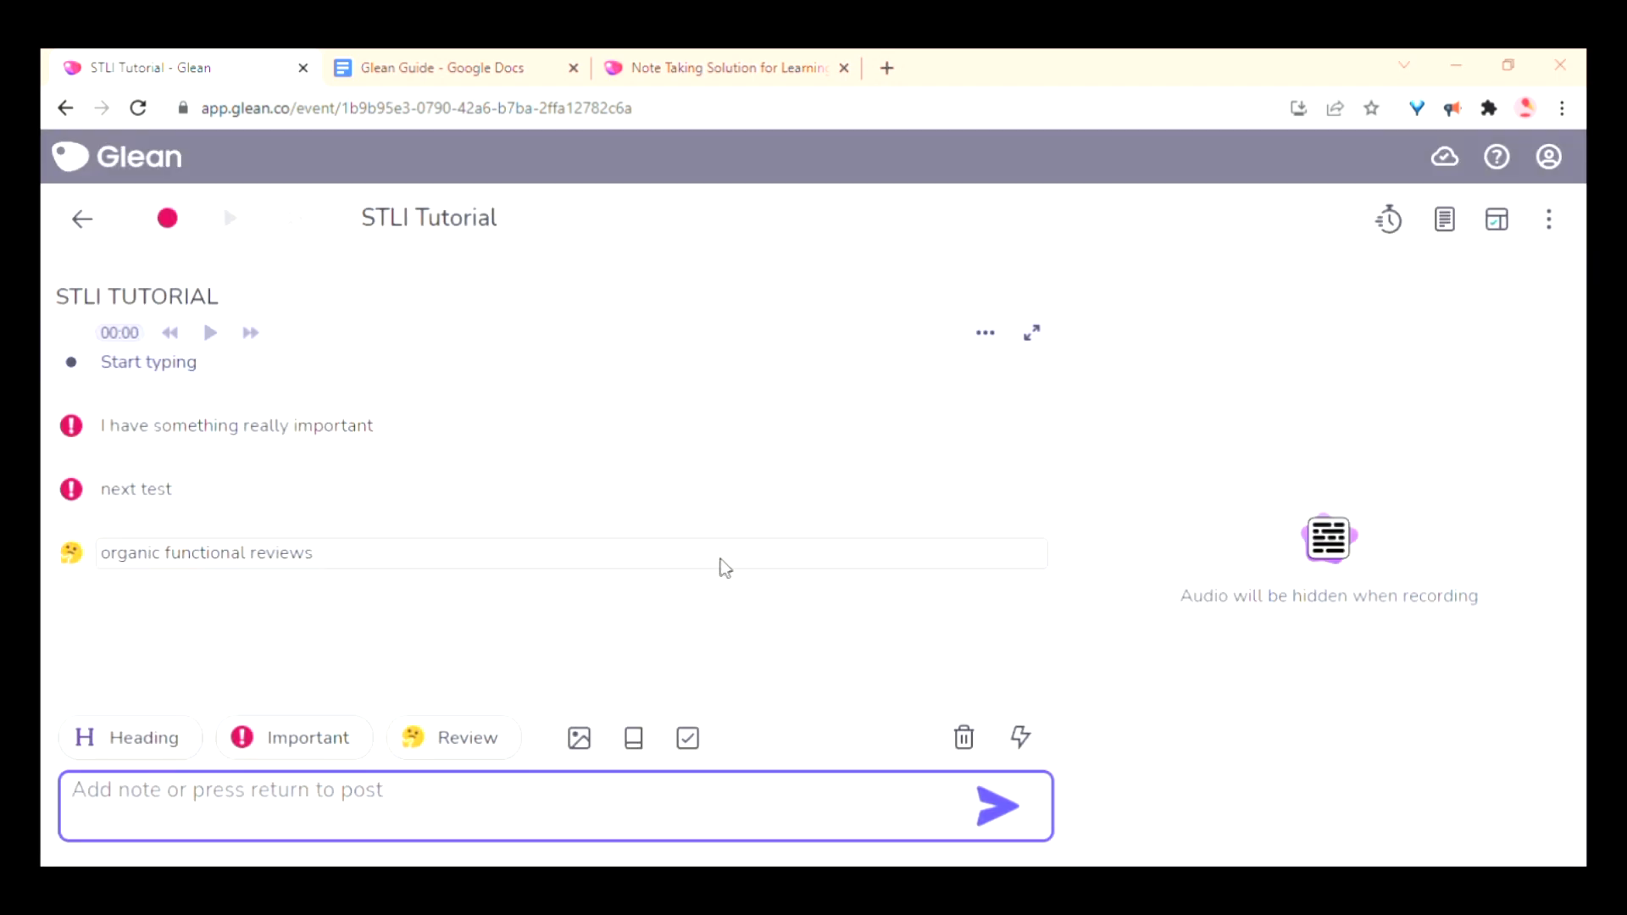
left_click(578, 744)
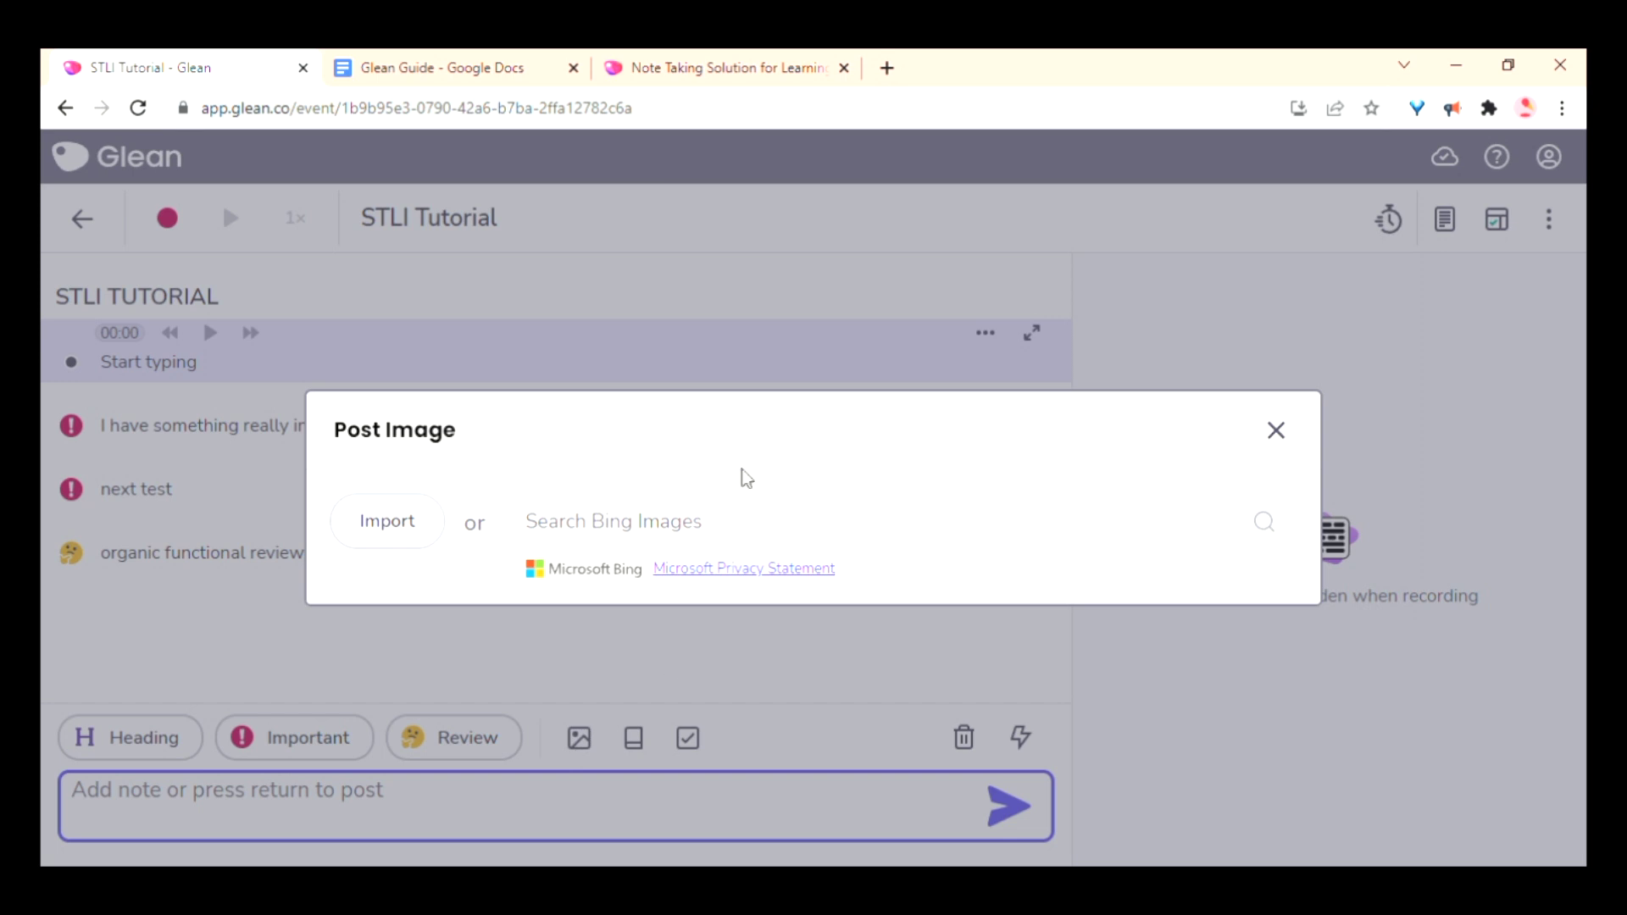
left_click(678, 524)
type("podc")
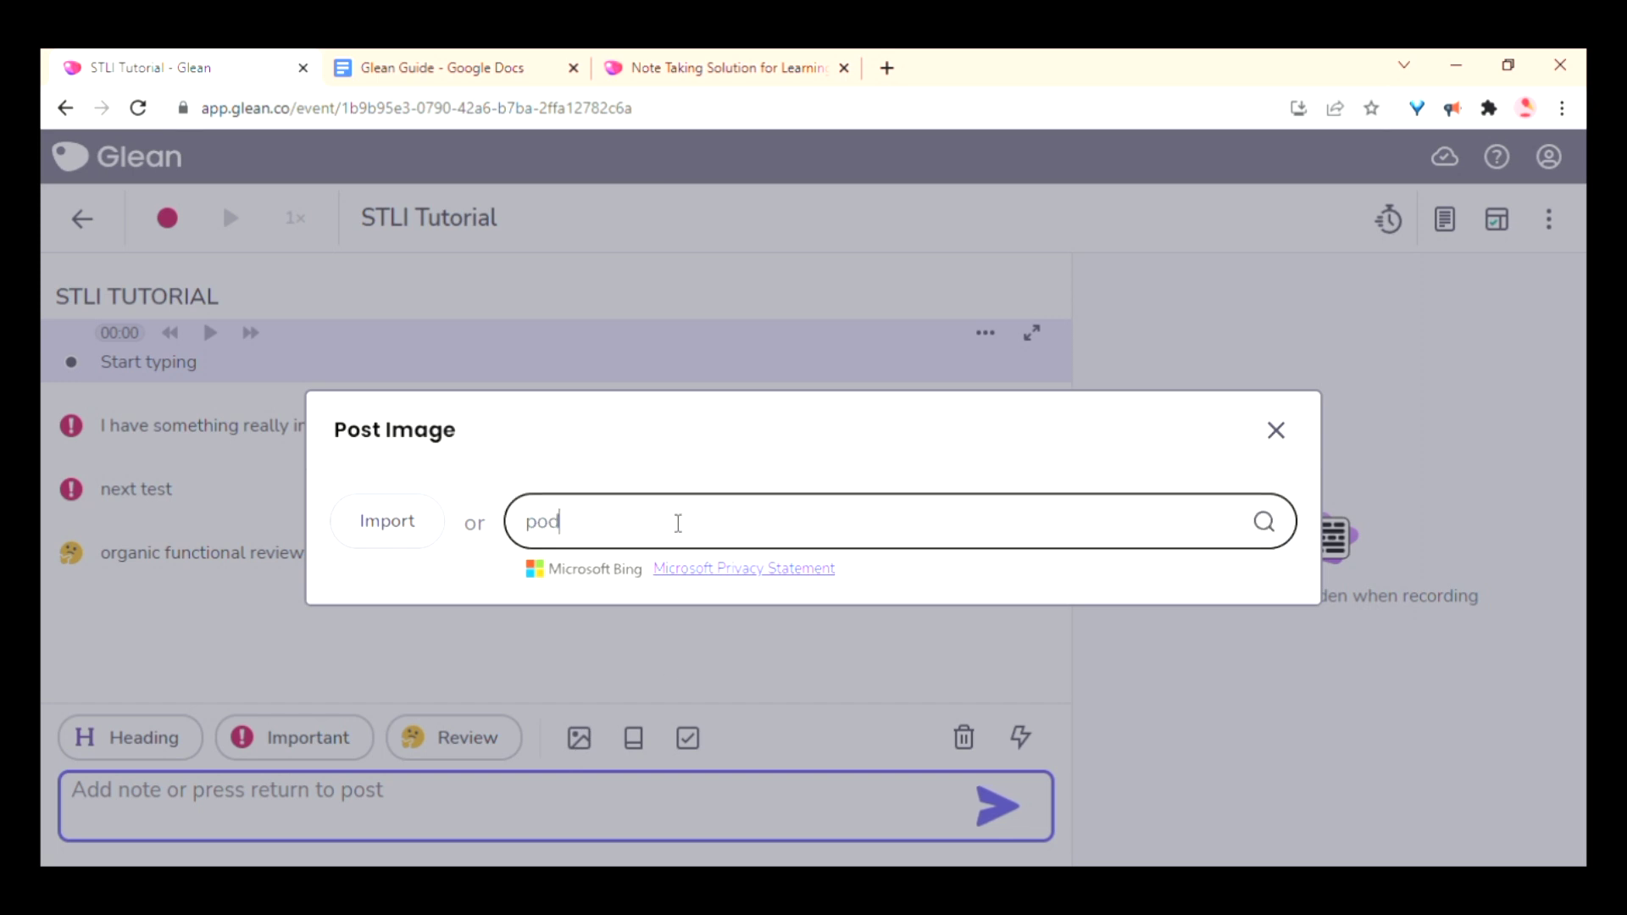
type("ast")
key("Return")
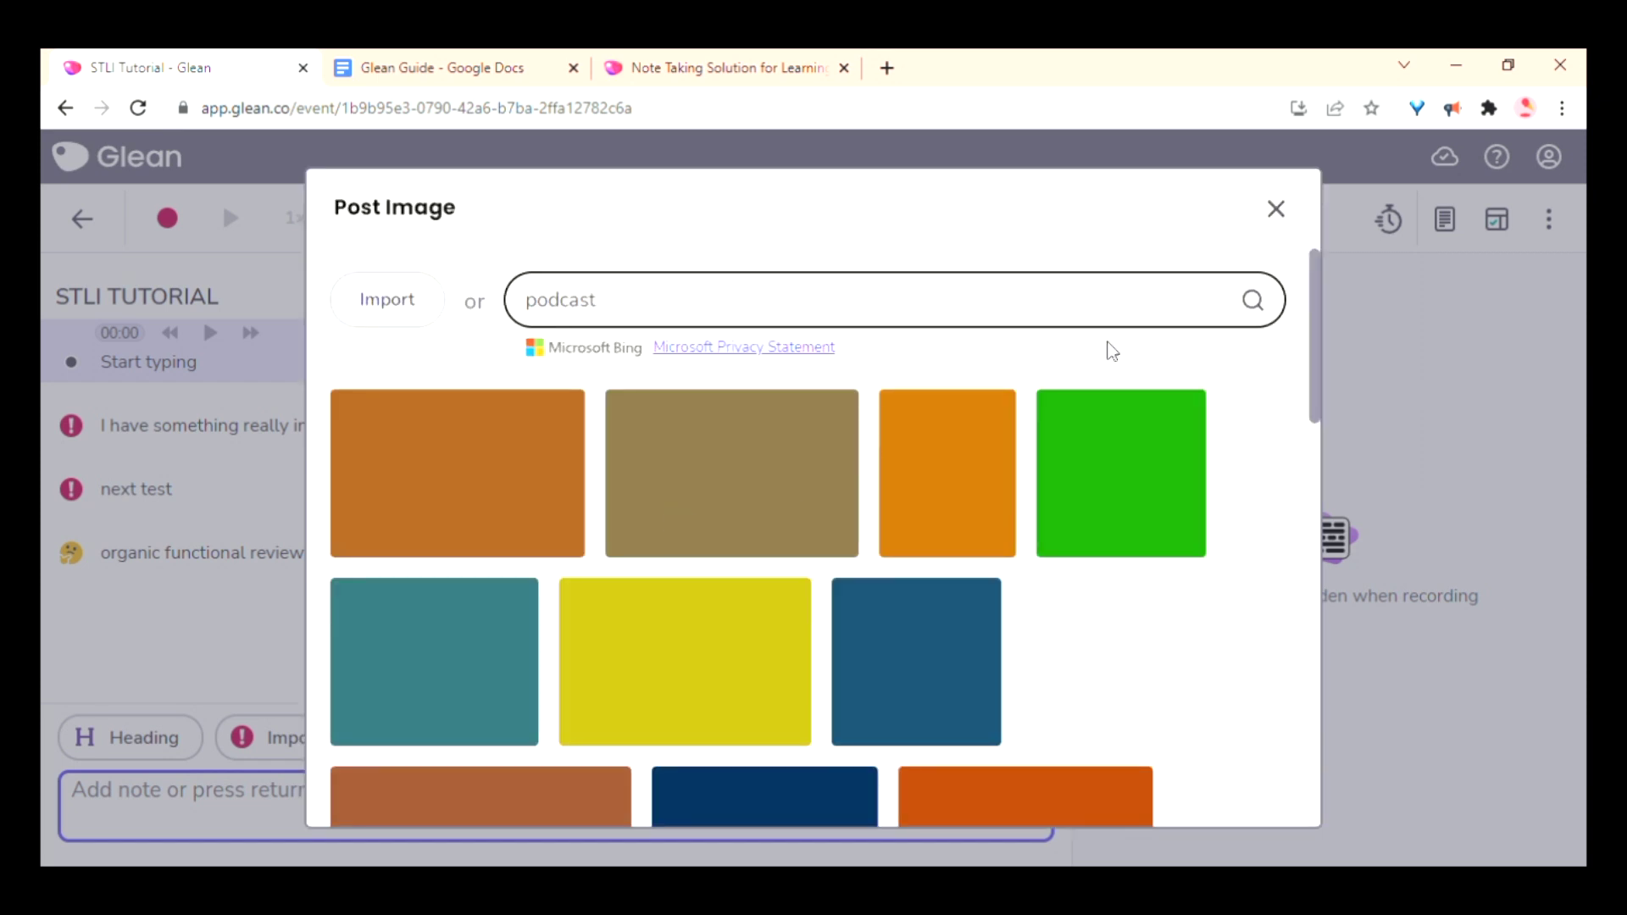
left_click_drag(1319, 334, 1314, 389)
left_click(1054, 595)
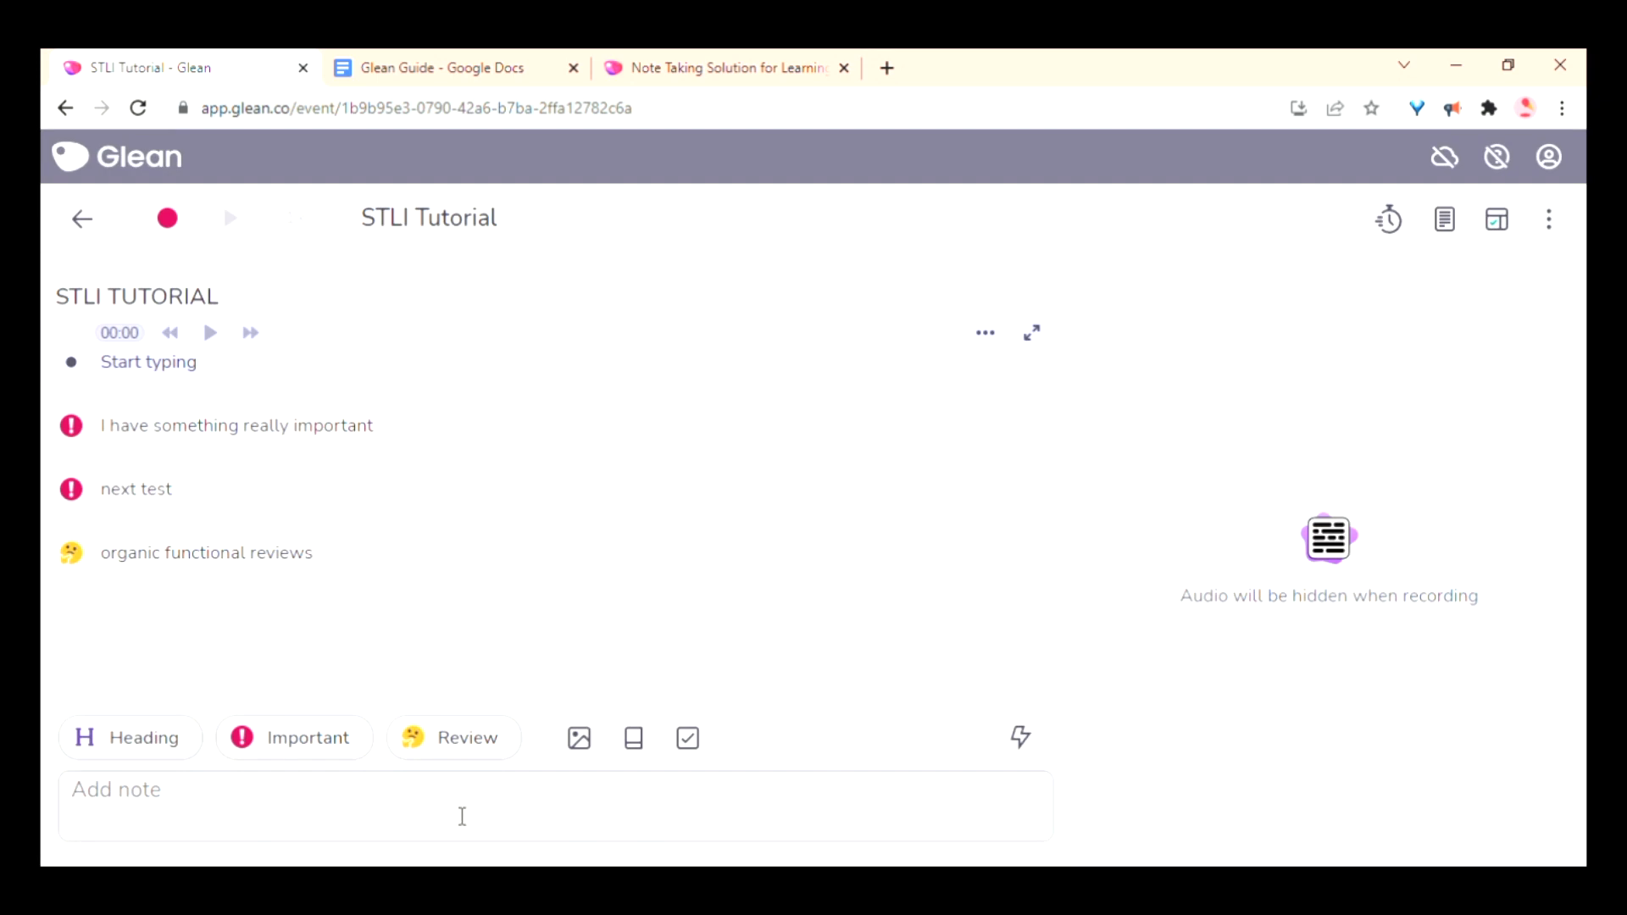
Add the task 'homework due next week' to the event.
left_click(461, 816)
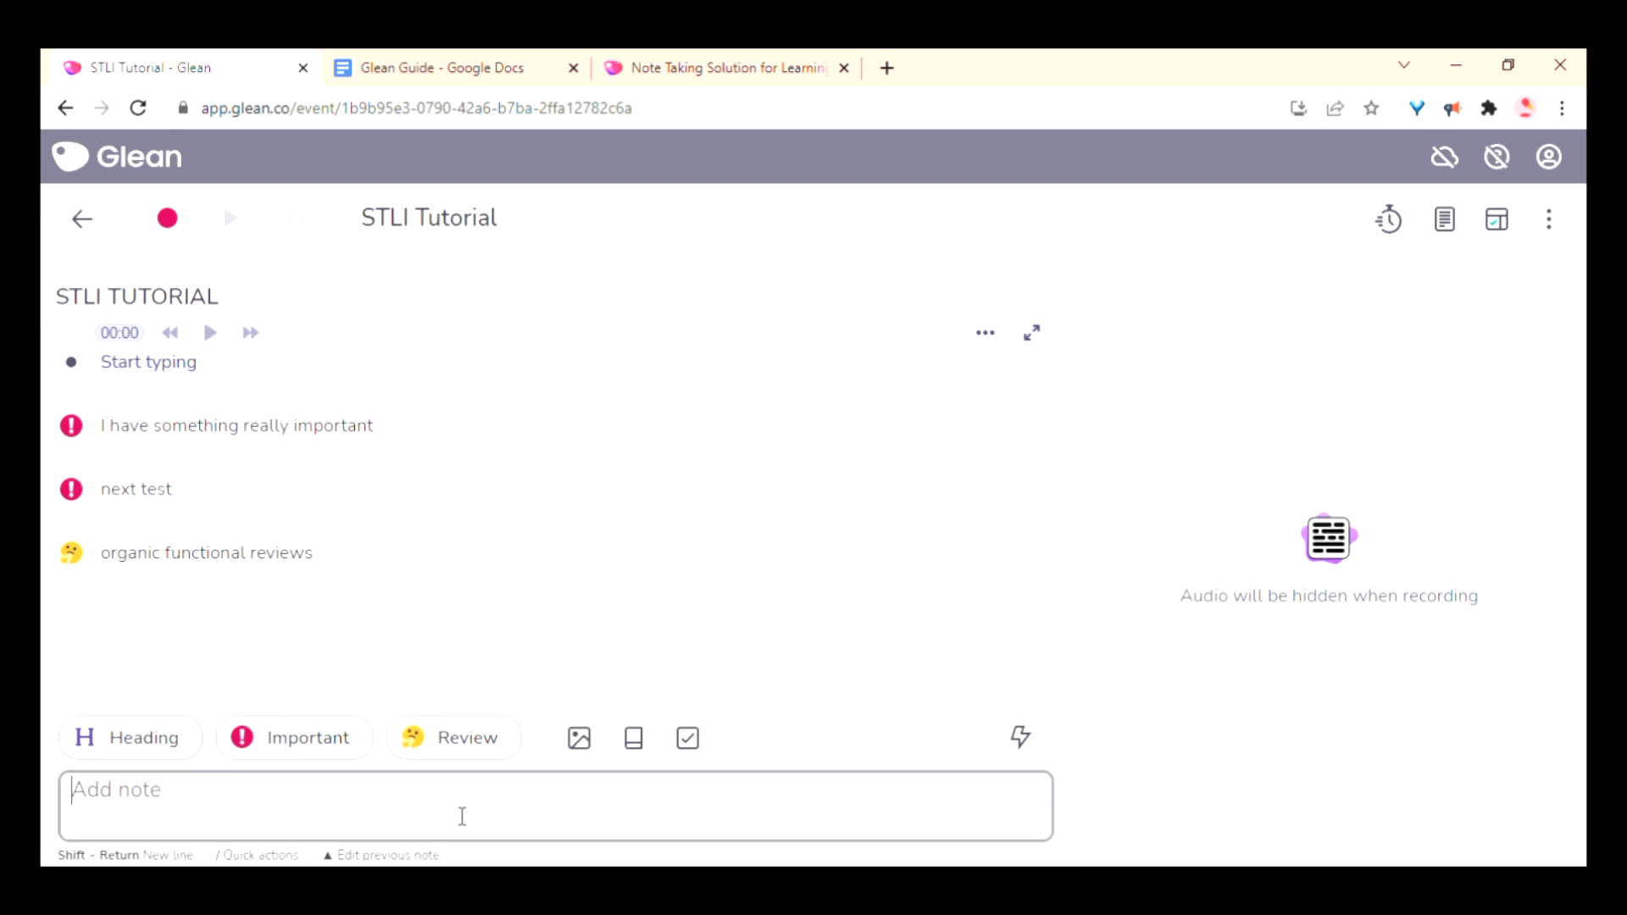
left_click(697, 742)
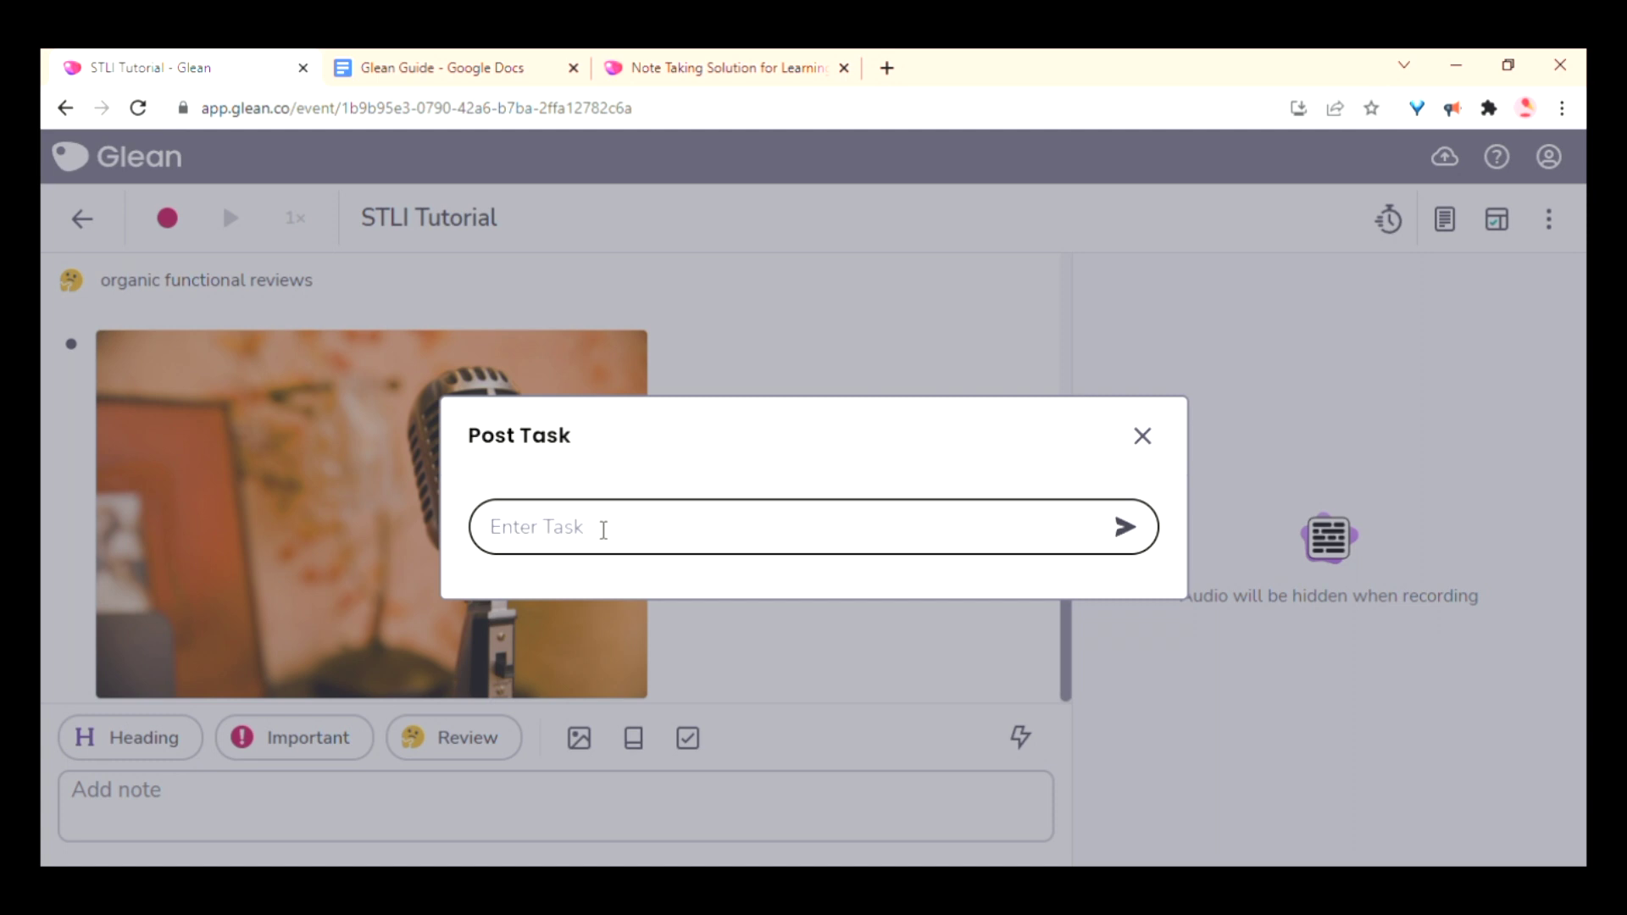
type("homework due next week")
key("Return")
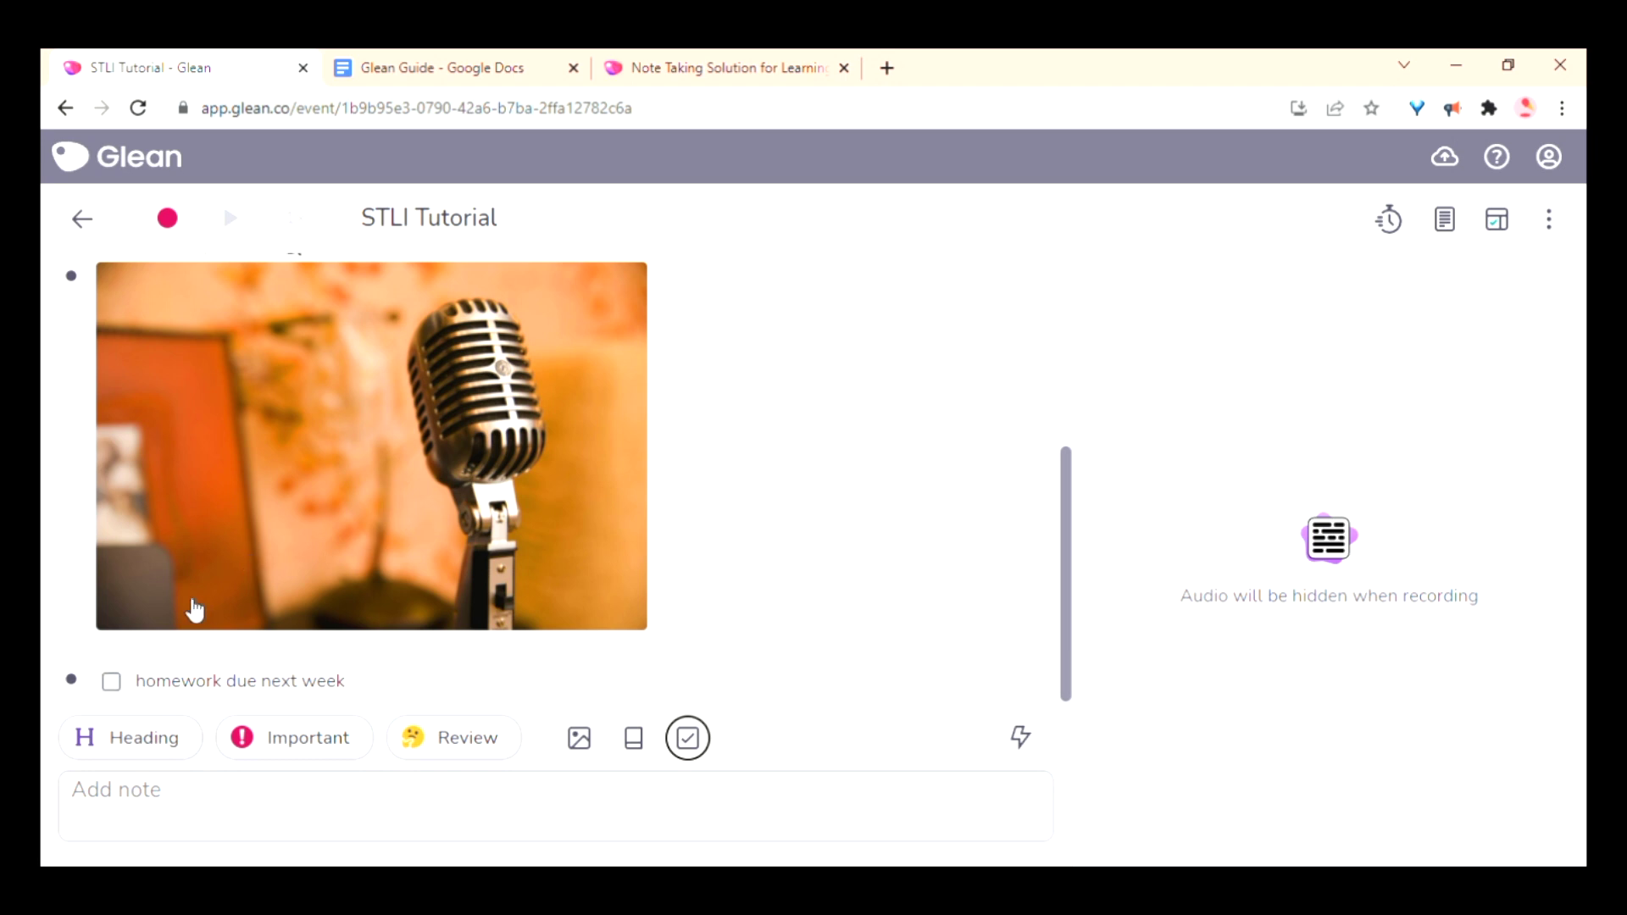
left_click(112, 682)
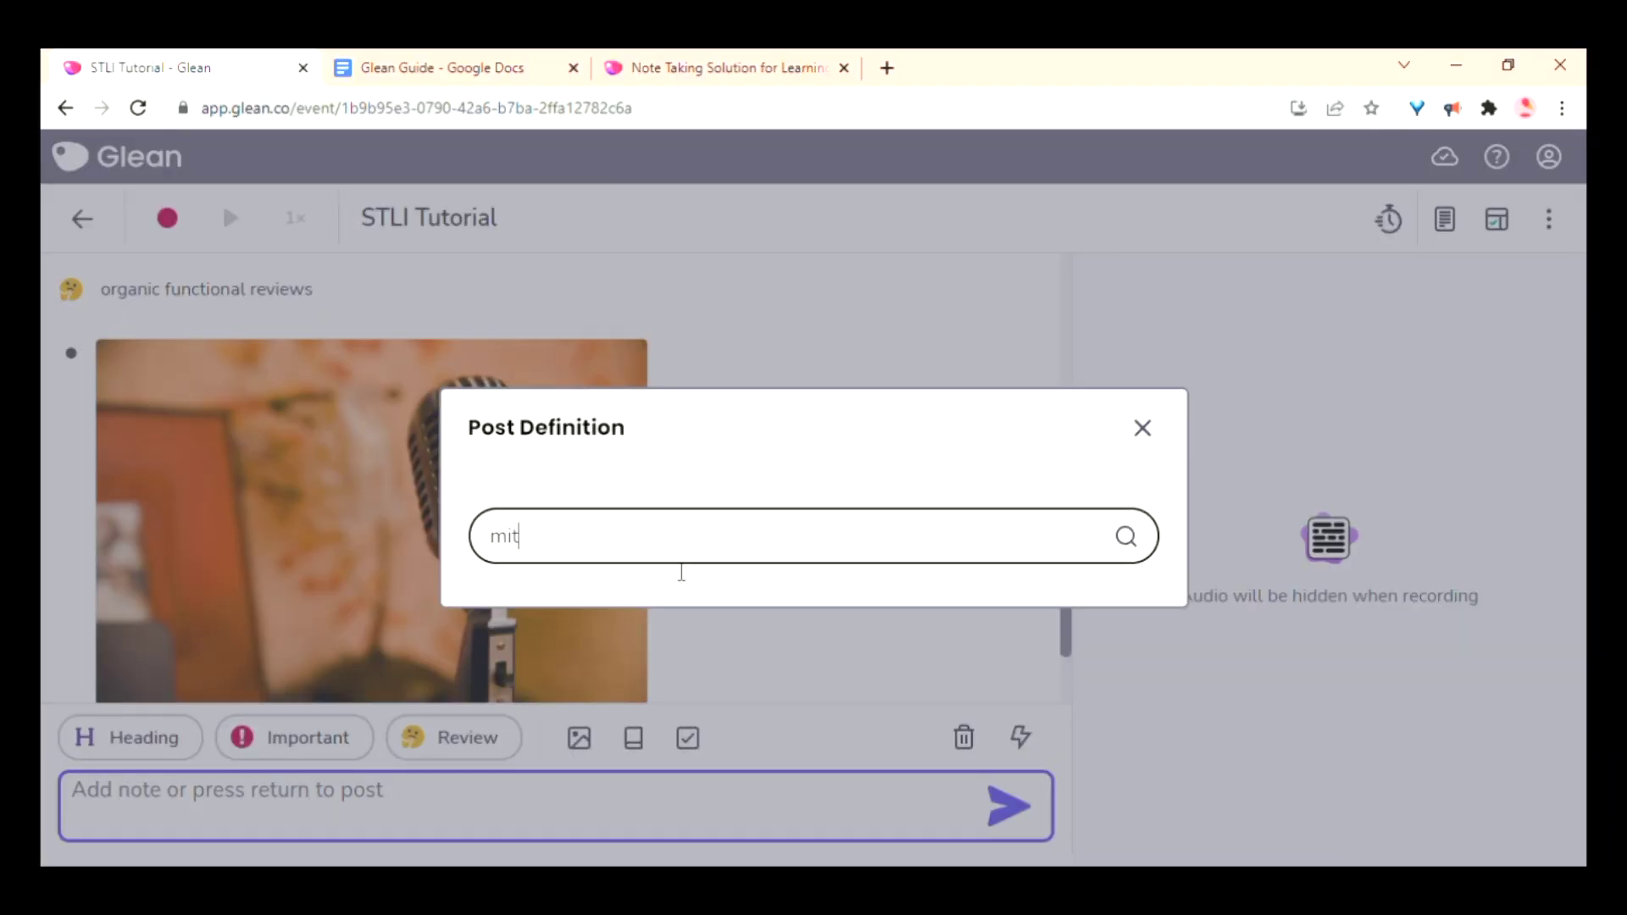
Look up and post the definition of 'mitochondria'.
type("tochondria")
key("Return")
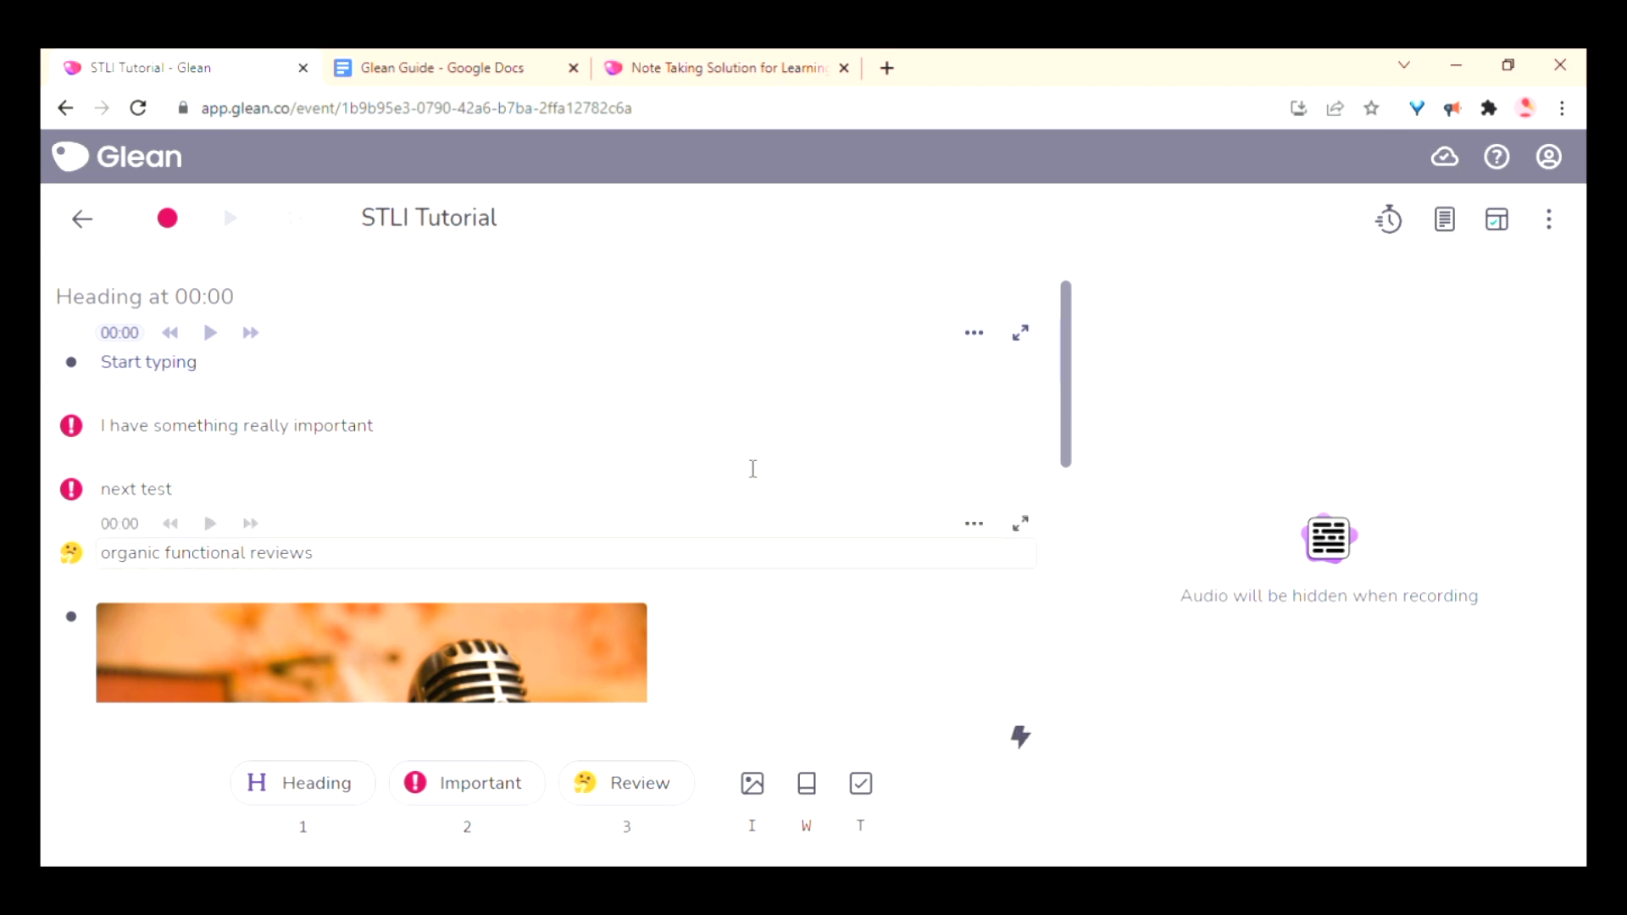
left_click(1027, 740)
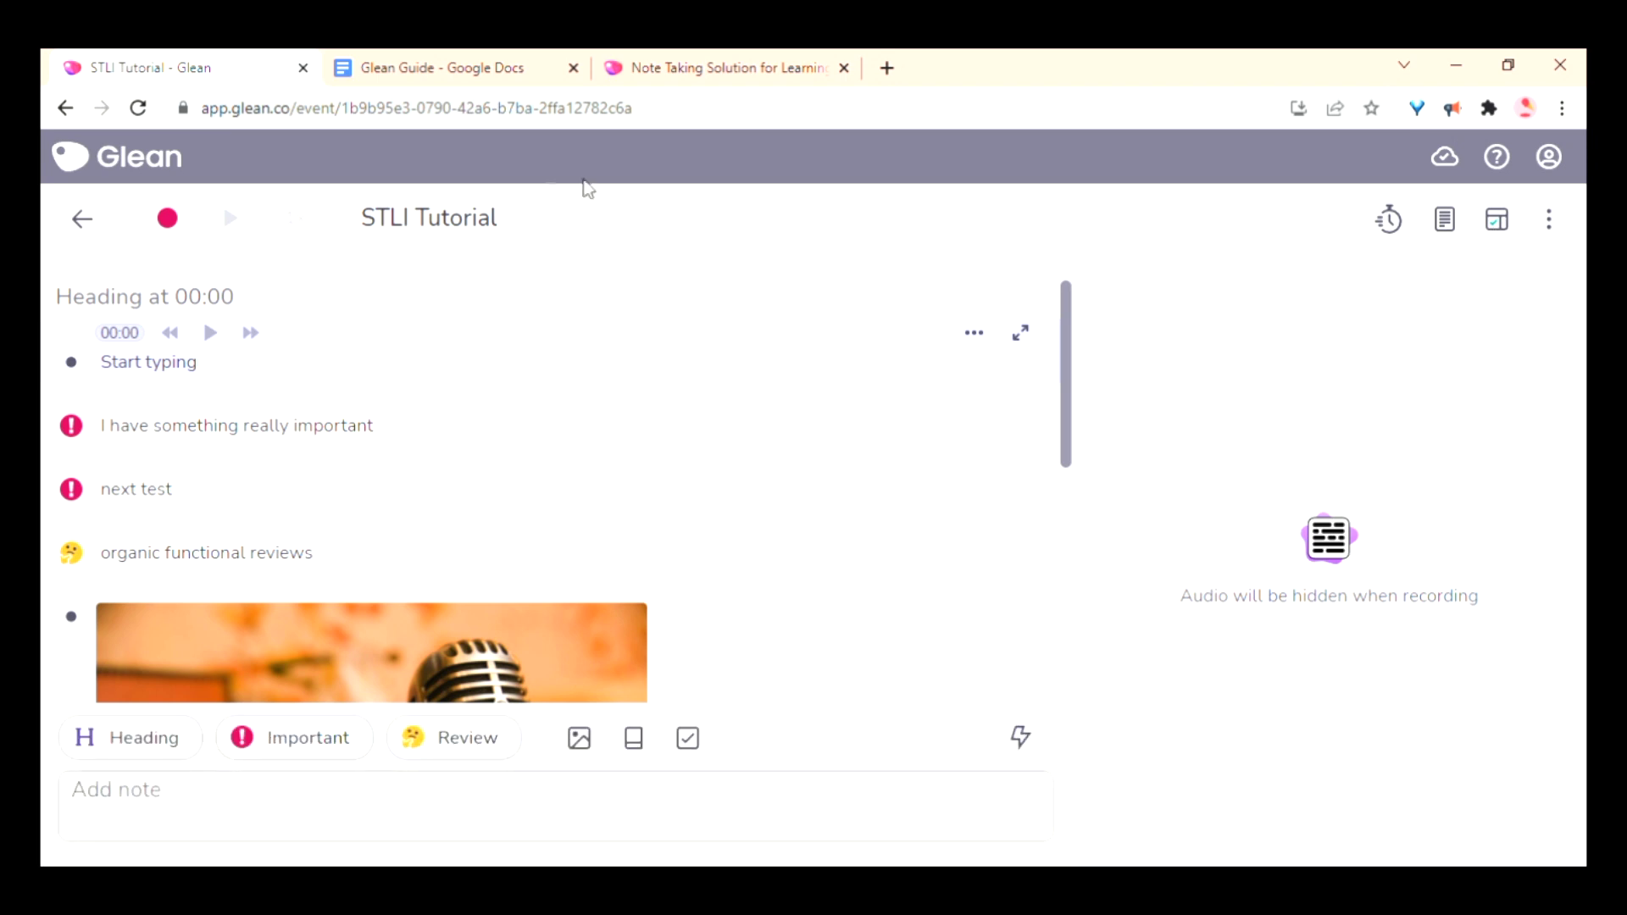
left_click(206, 818)
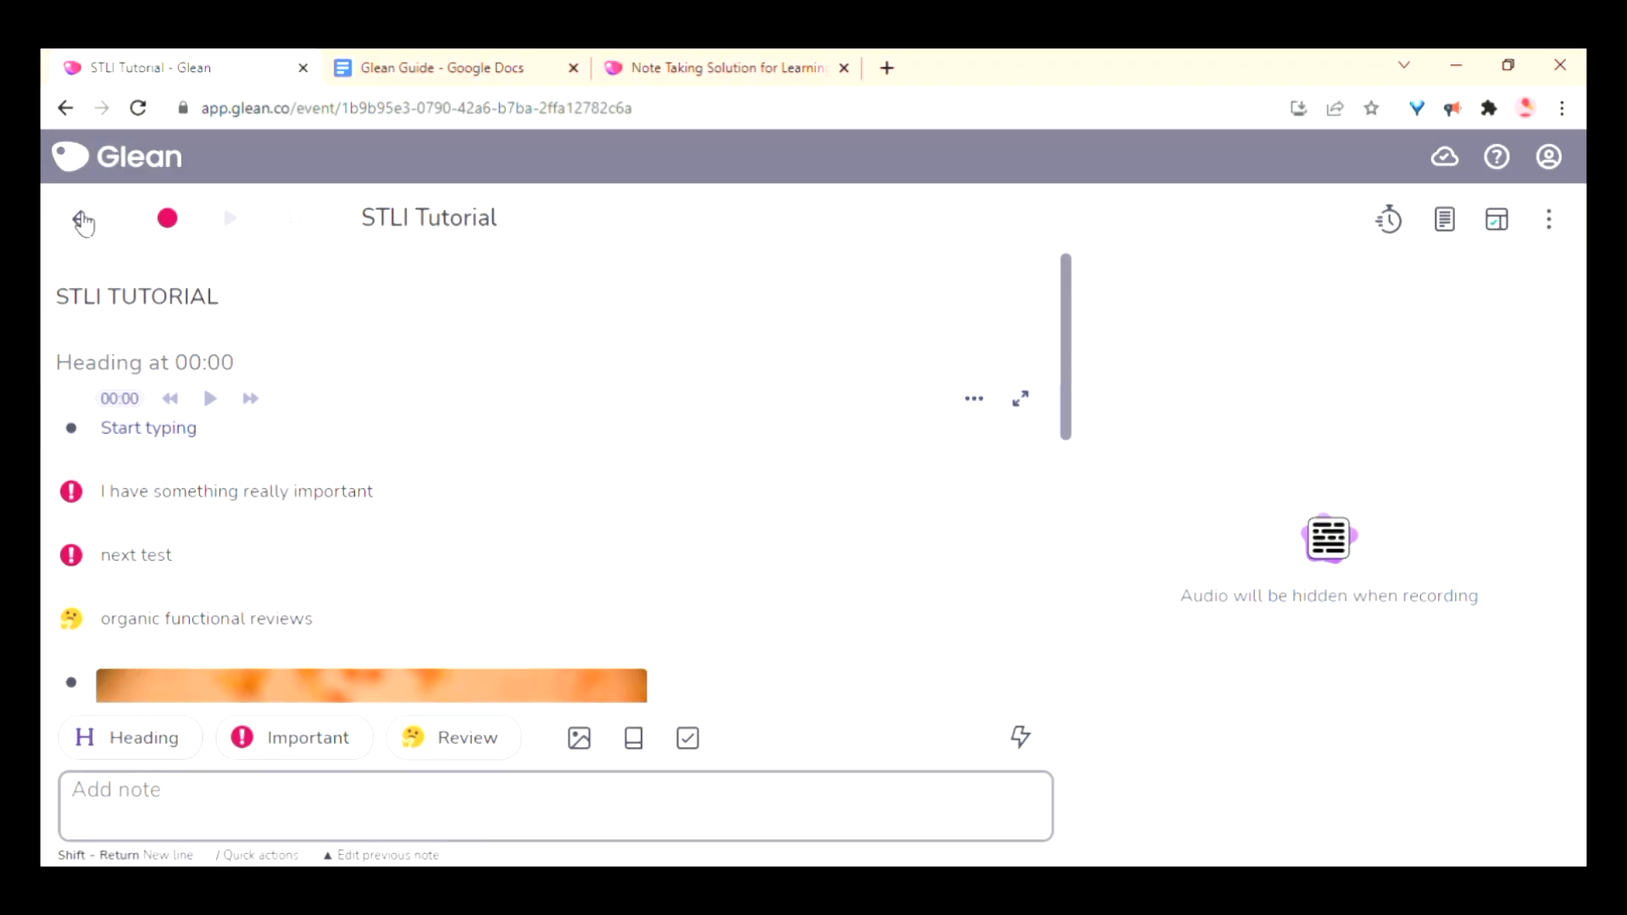
Move the Imperfections event into the MSE collection.
left_click(83, 220)
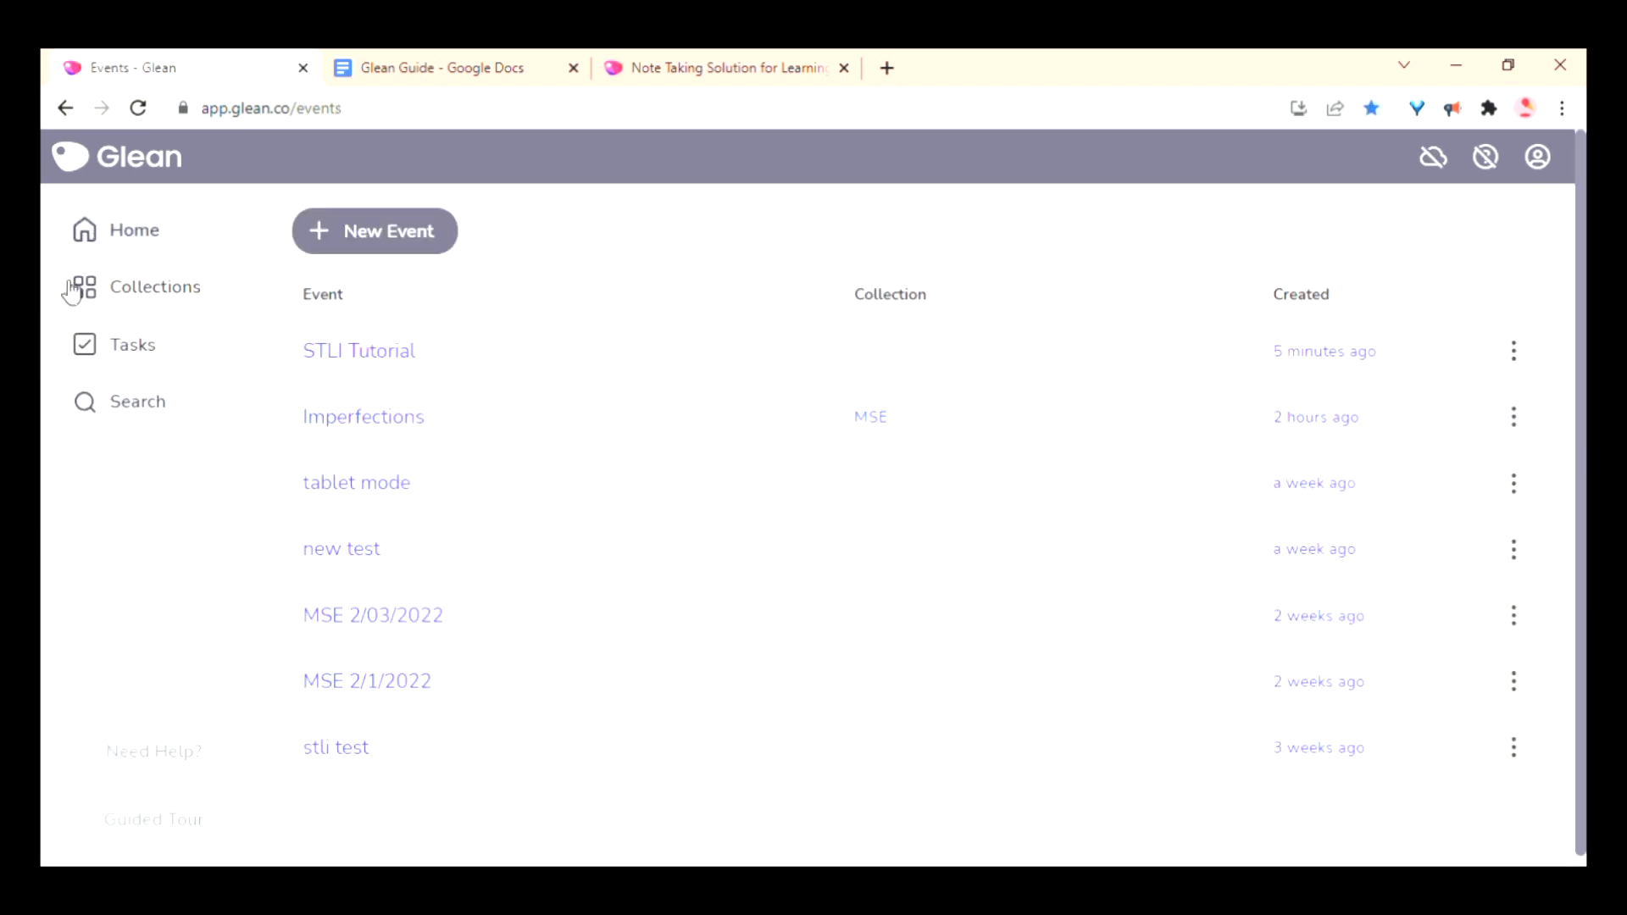
left_click(109, 297)
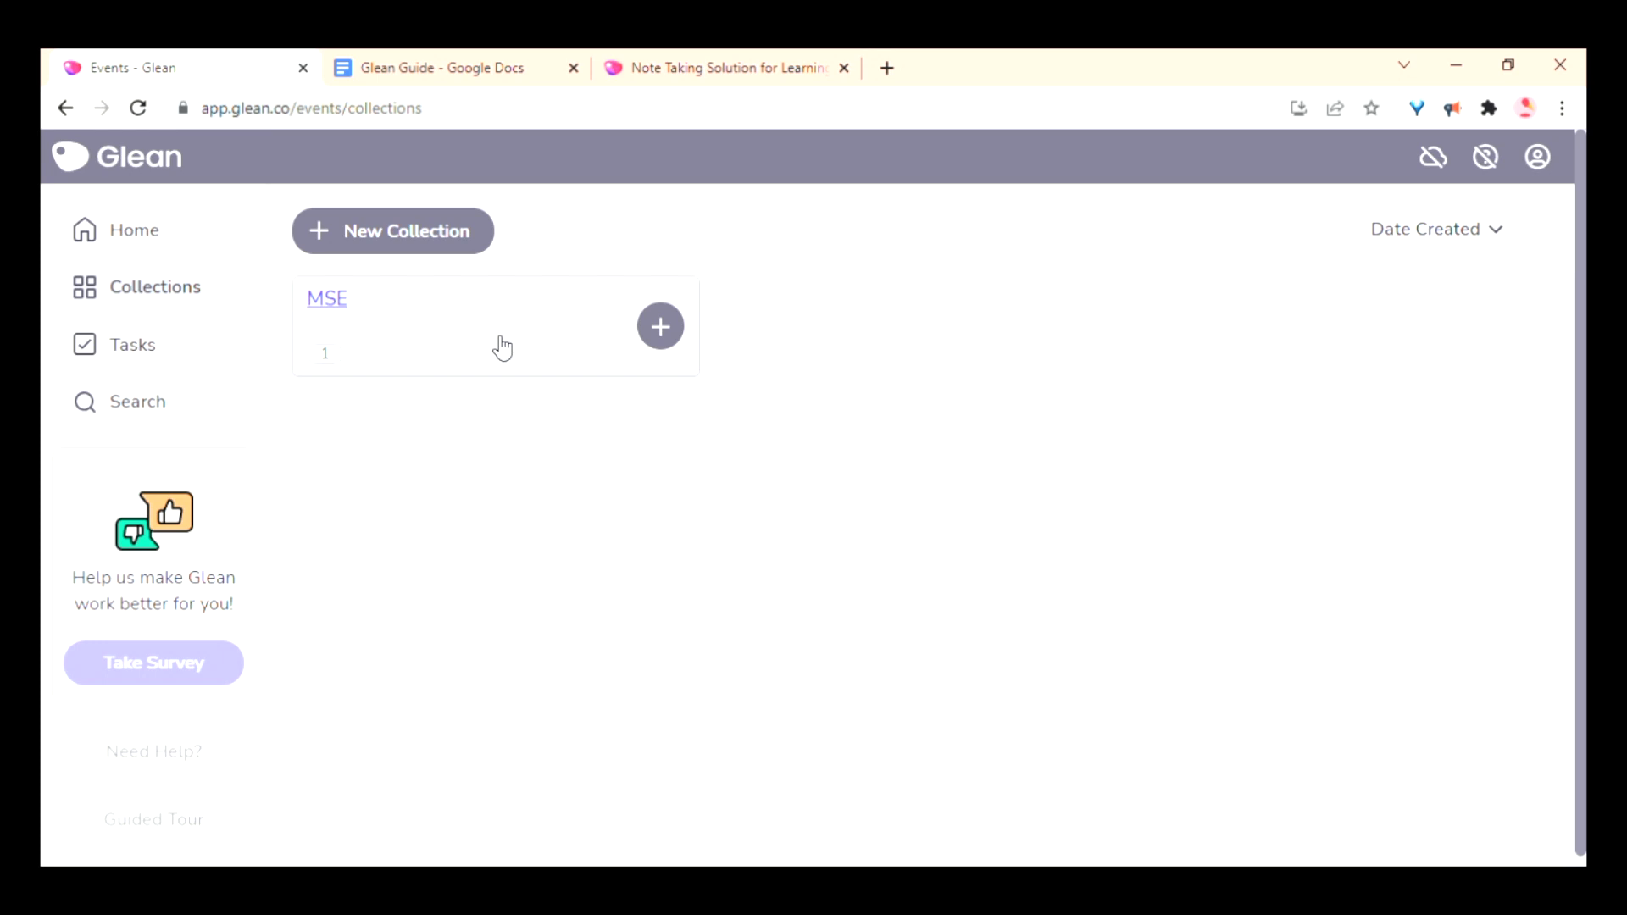
left_click(149, 240)
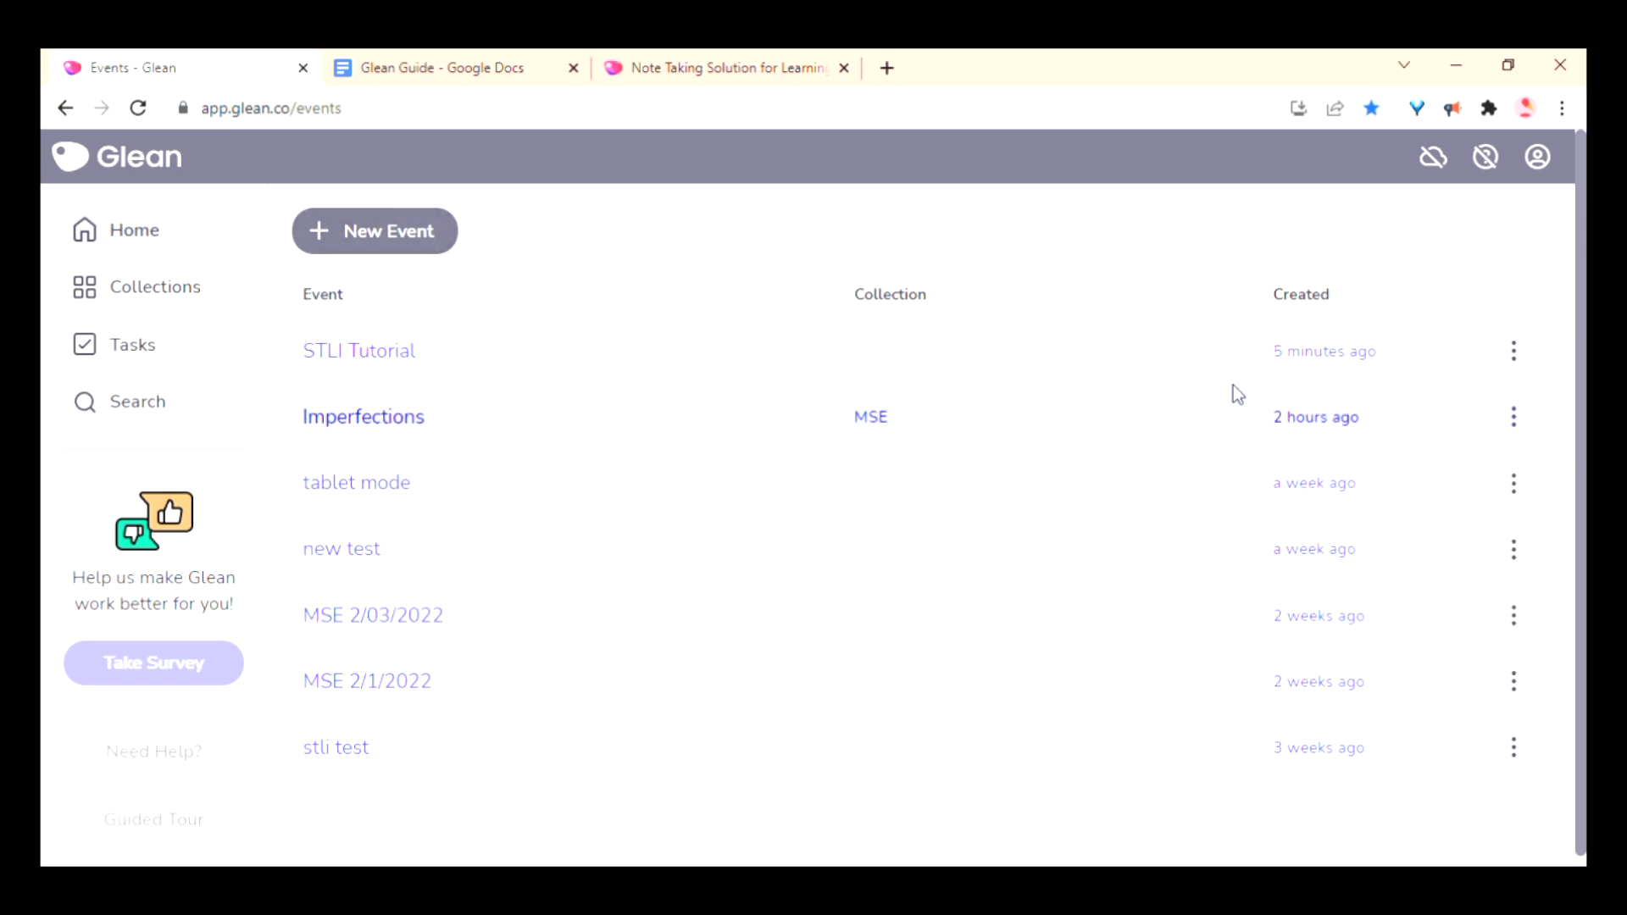
left_click(1515, 419)
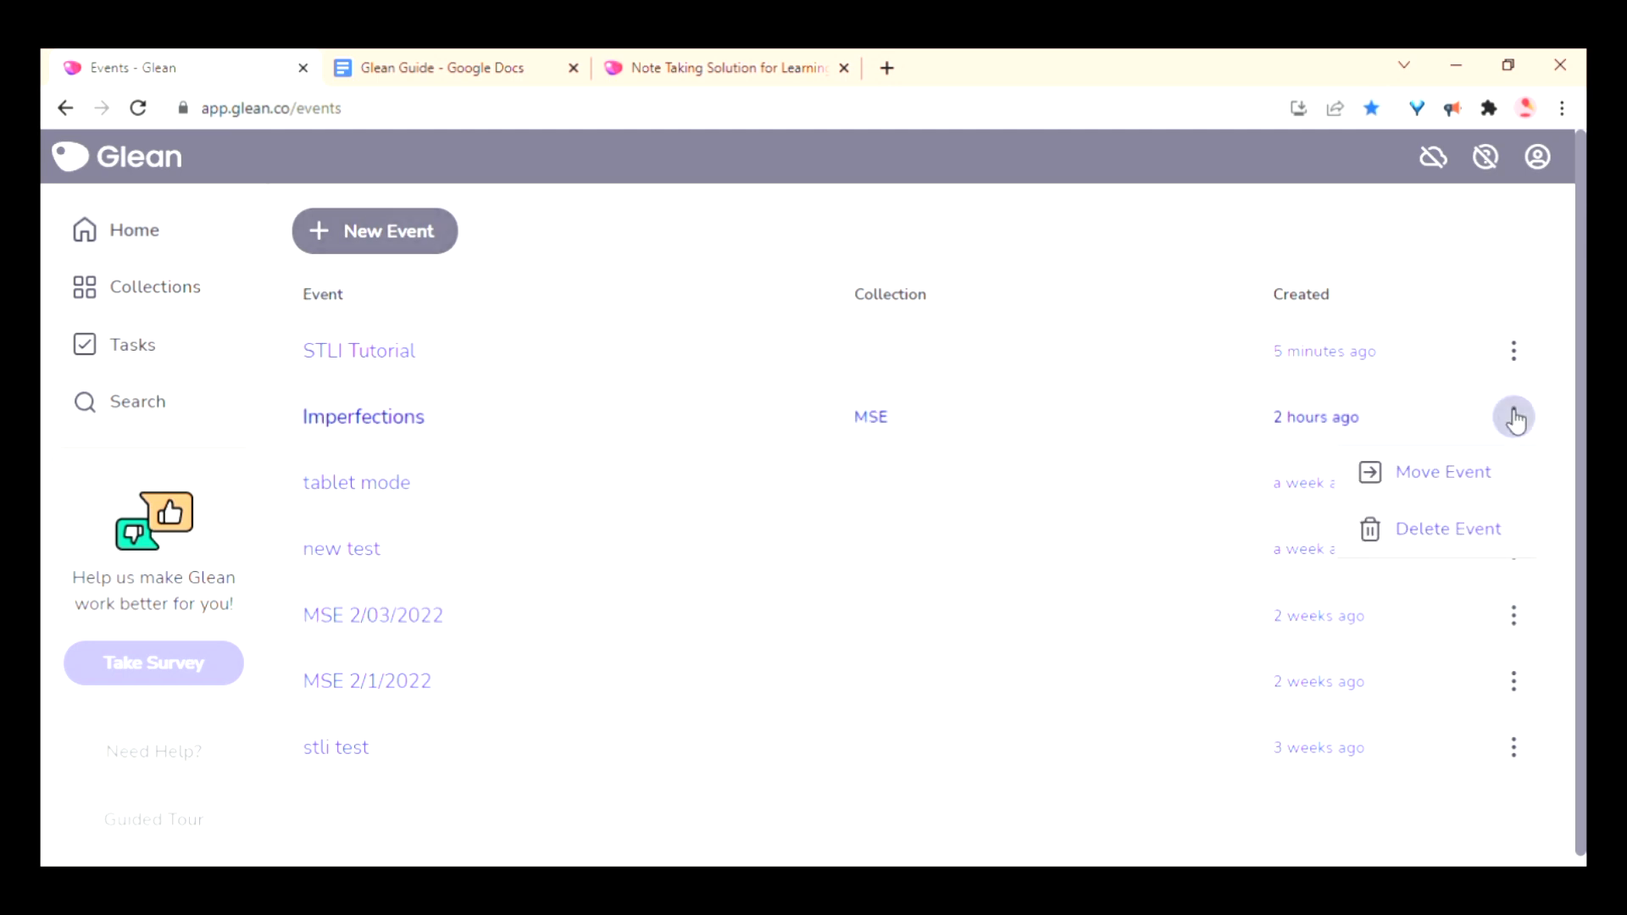
left_click(1437, 474)
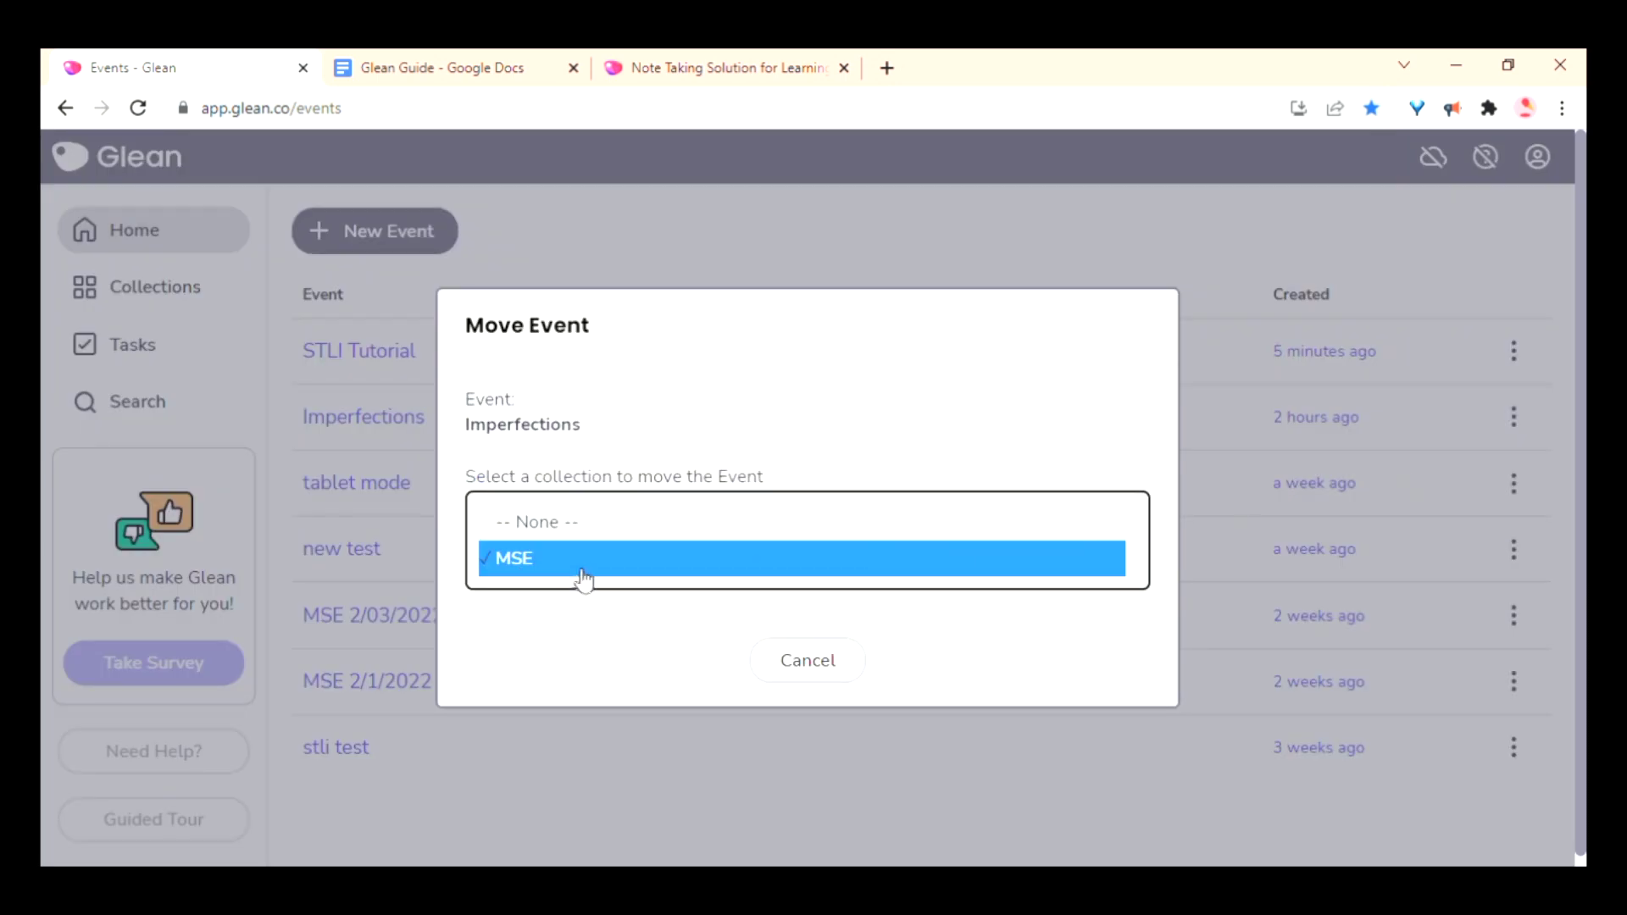
left_click(547, 563)
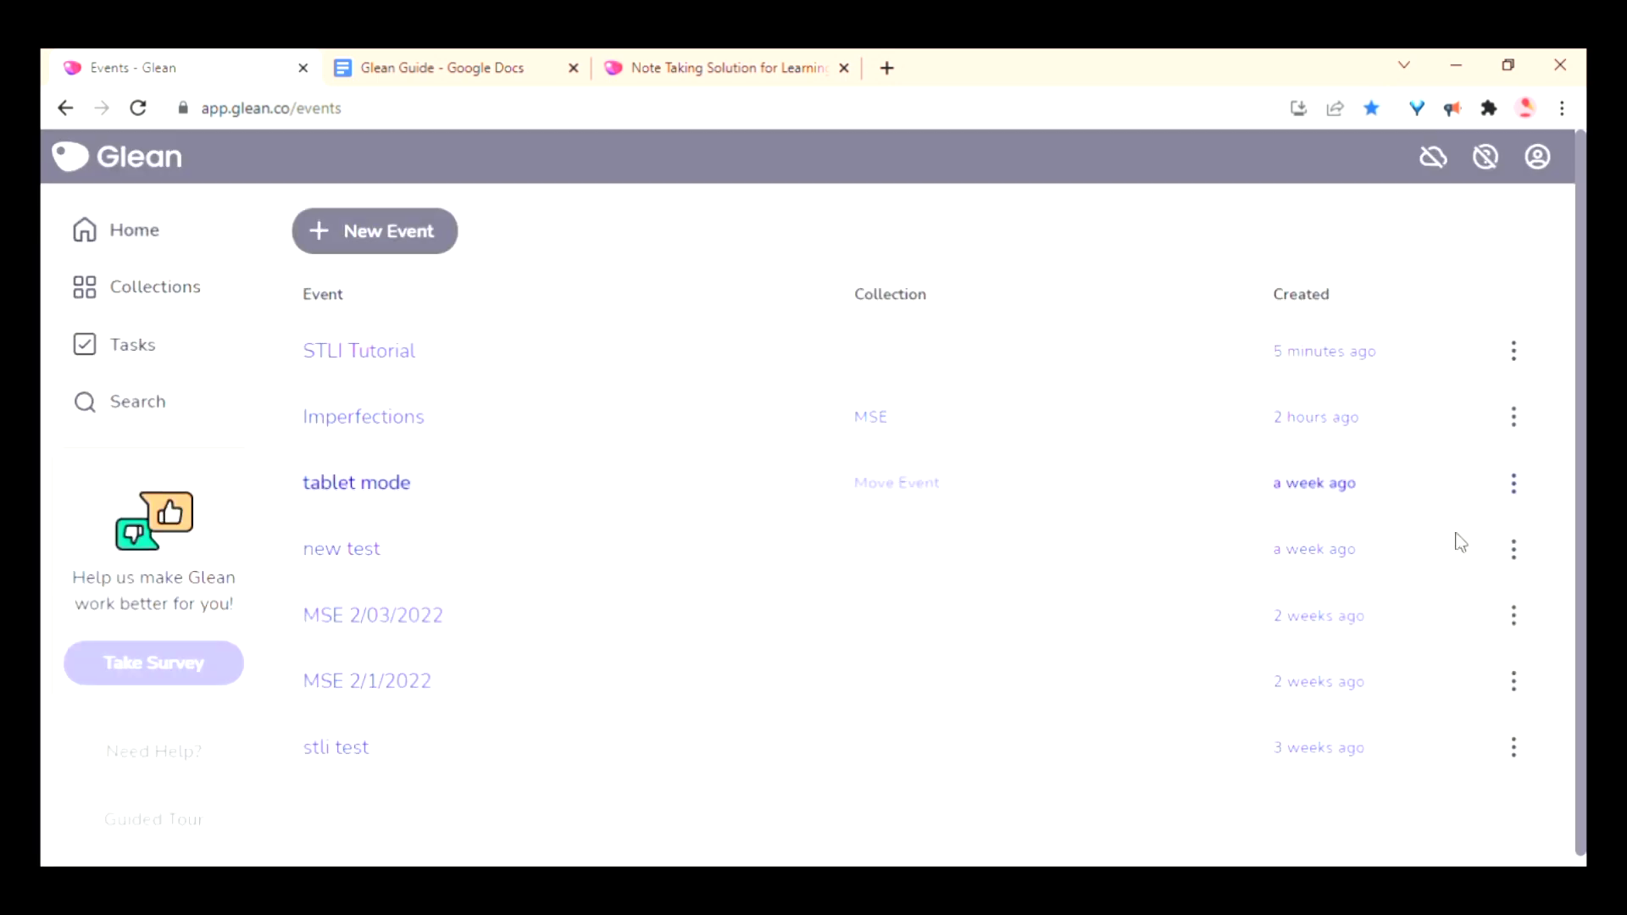
Move MSE 2/03/2022 into the MSE collection and confirm it holds 2 events.
left_click(1514, 617)
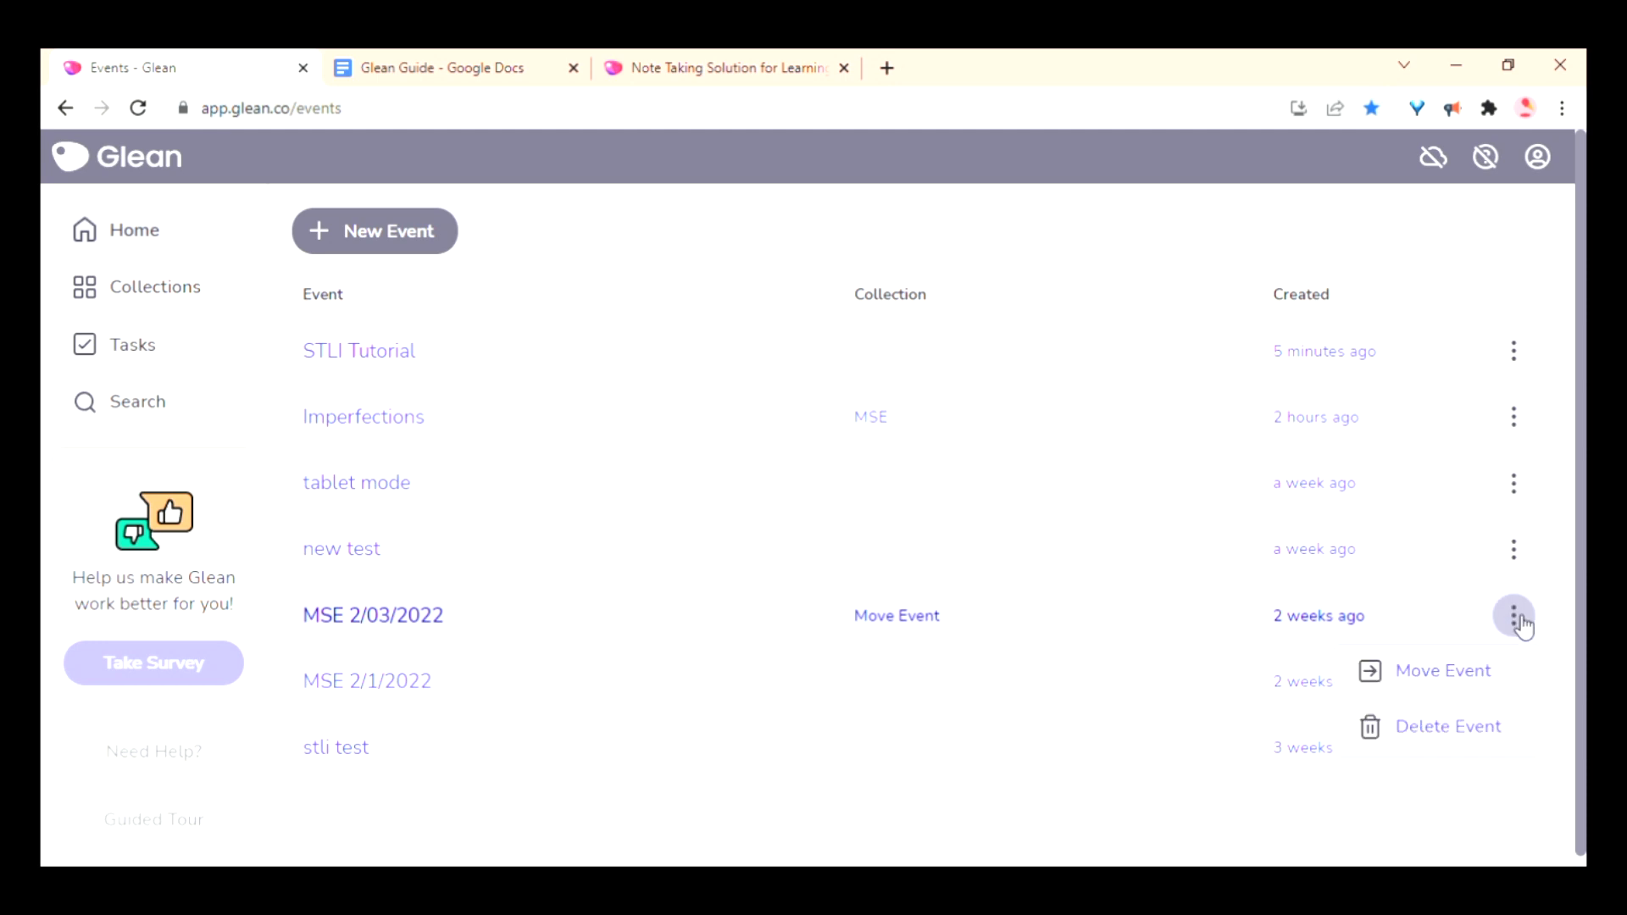
left_click(1476, 678)
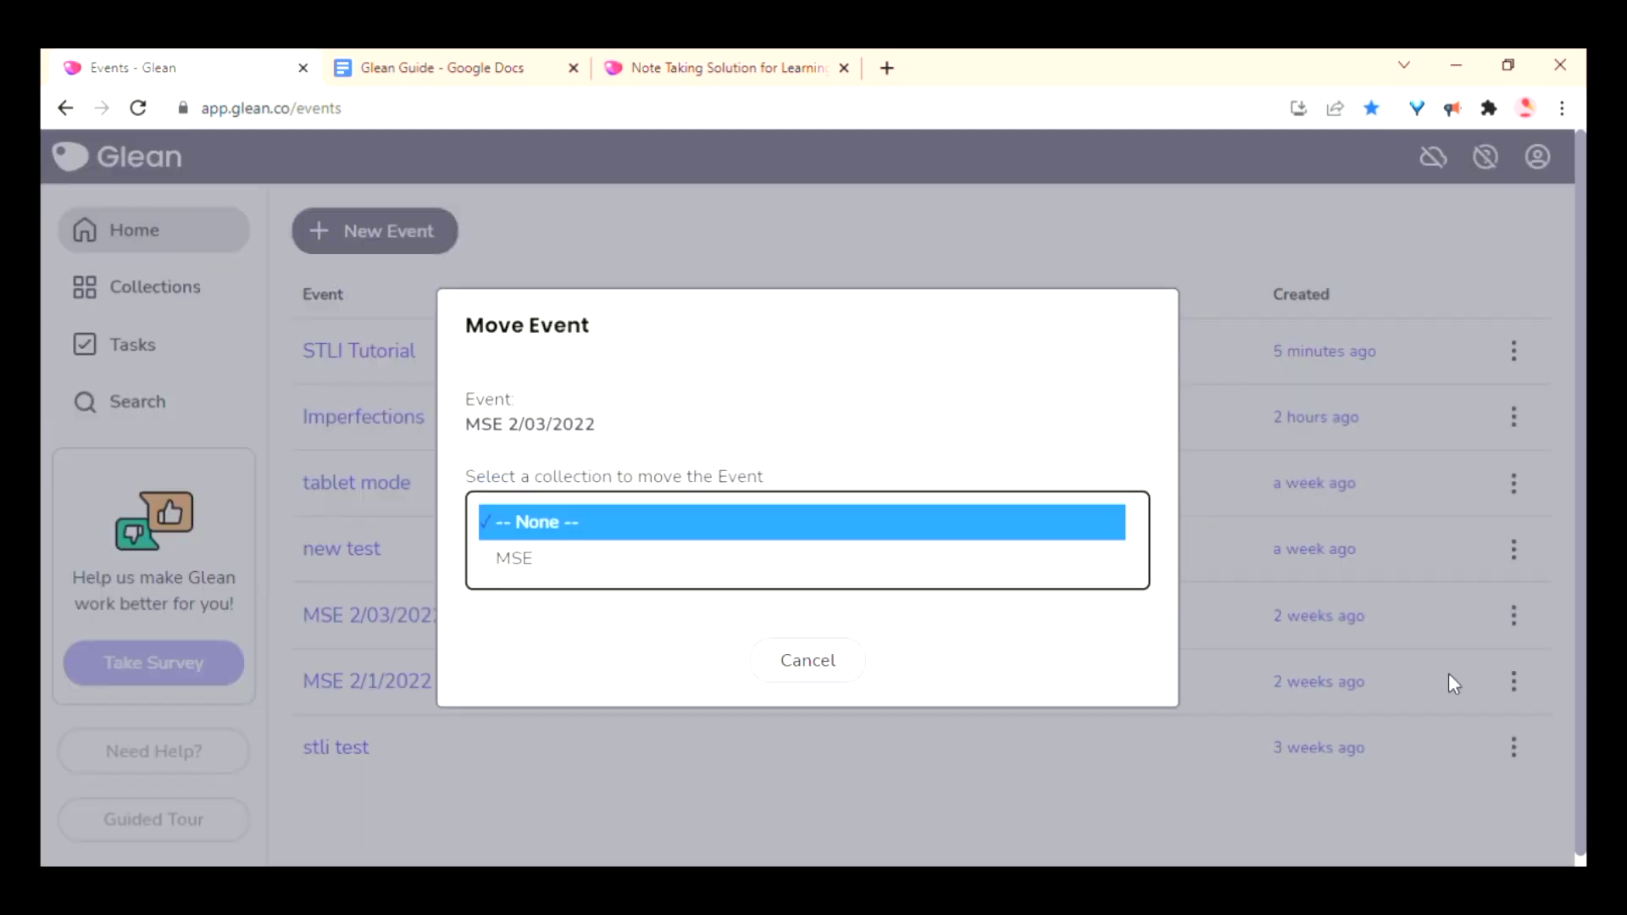
left_click(527, 560)
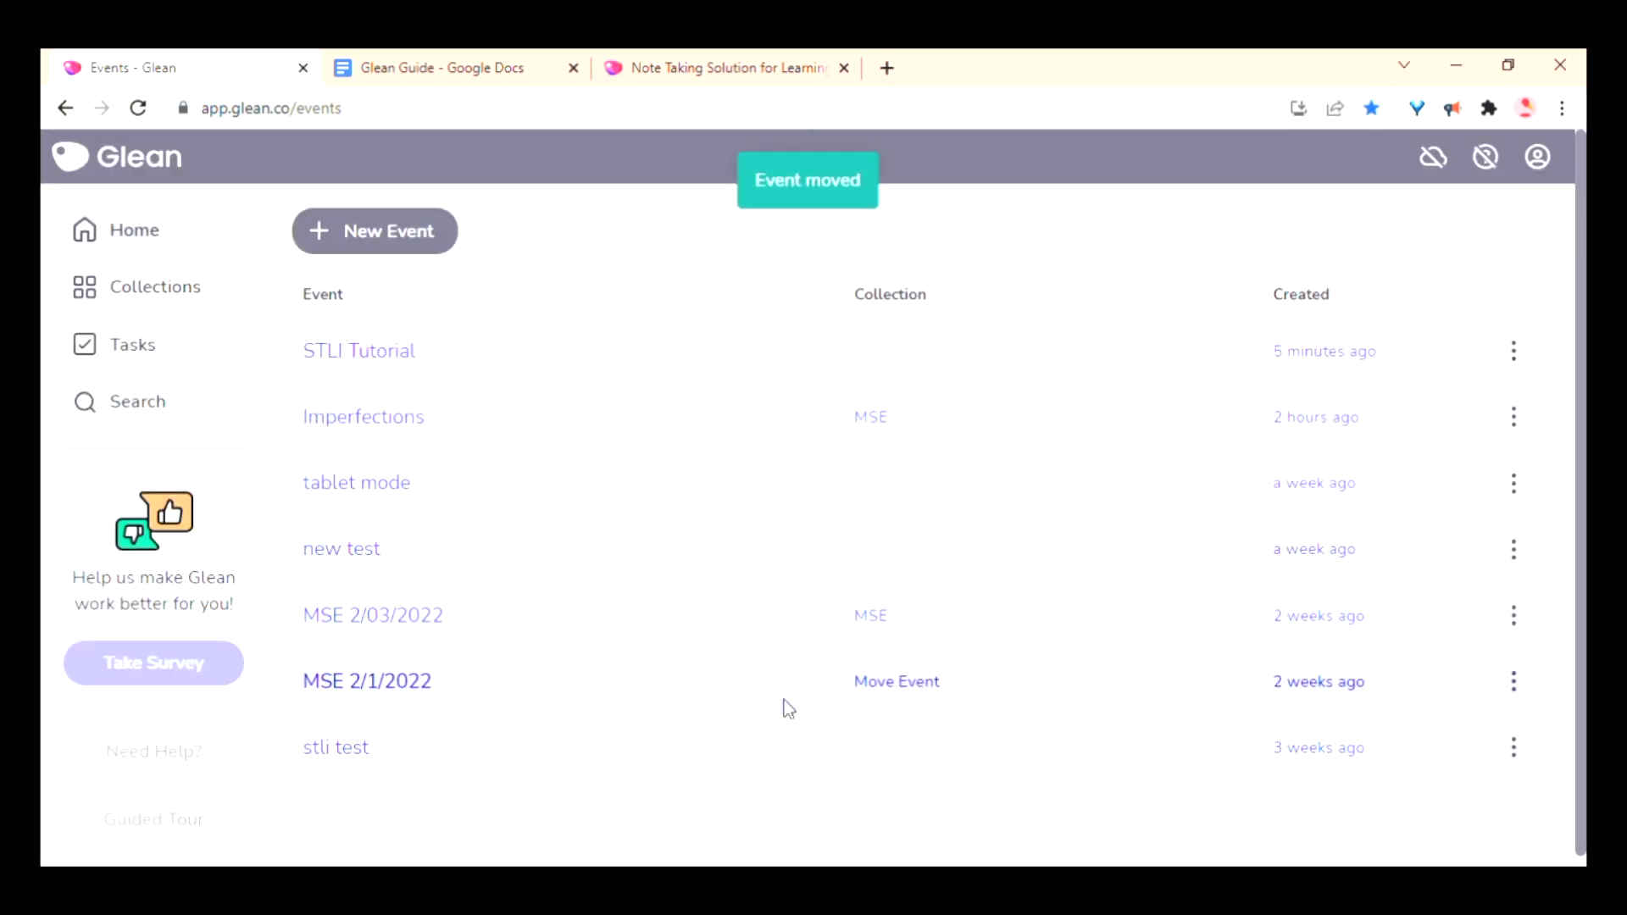
left_click(151, 307)
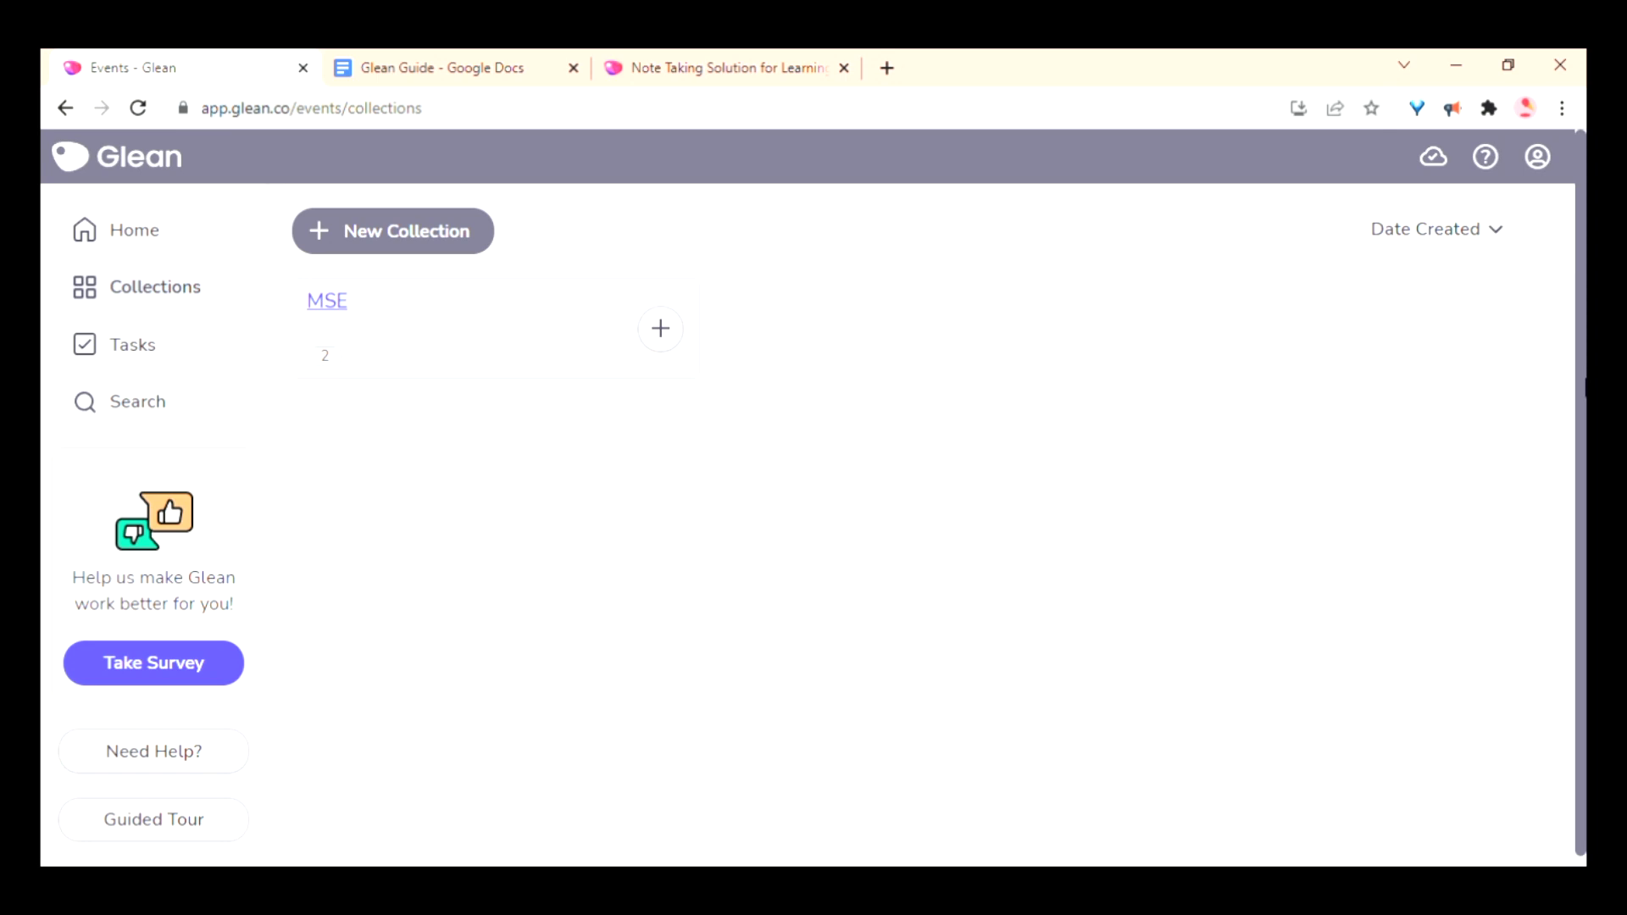
Show completed tasks, sort them by Date Created then Name, and return to Events.
scroll(1584, 387, "down", 1)
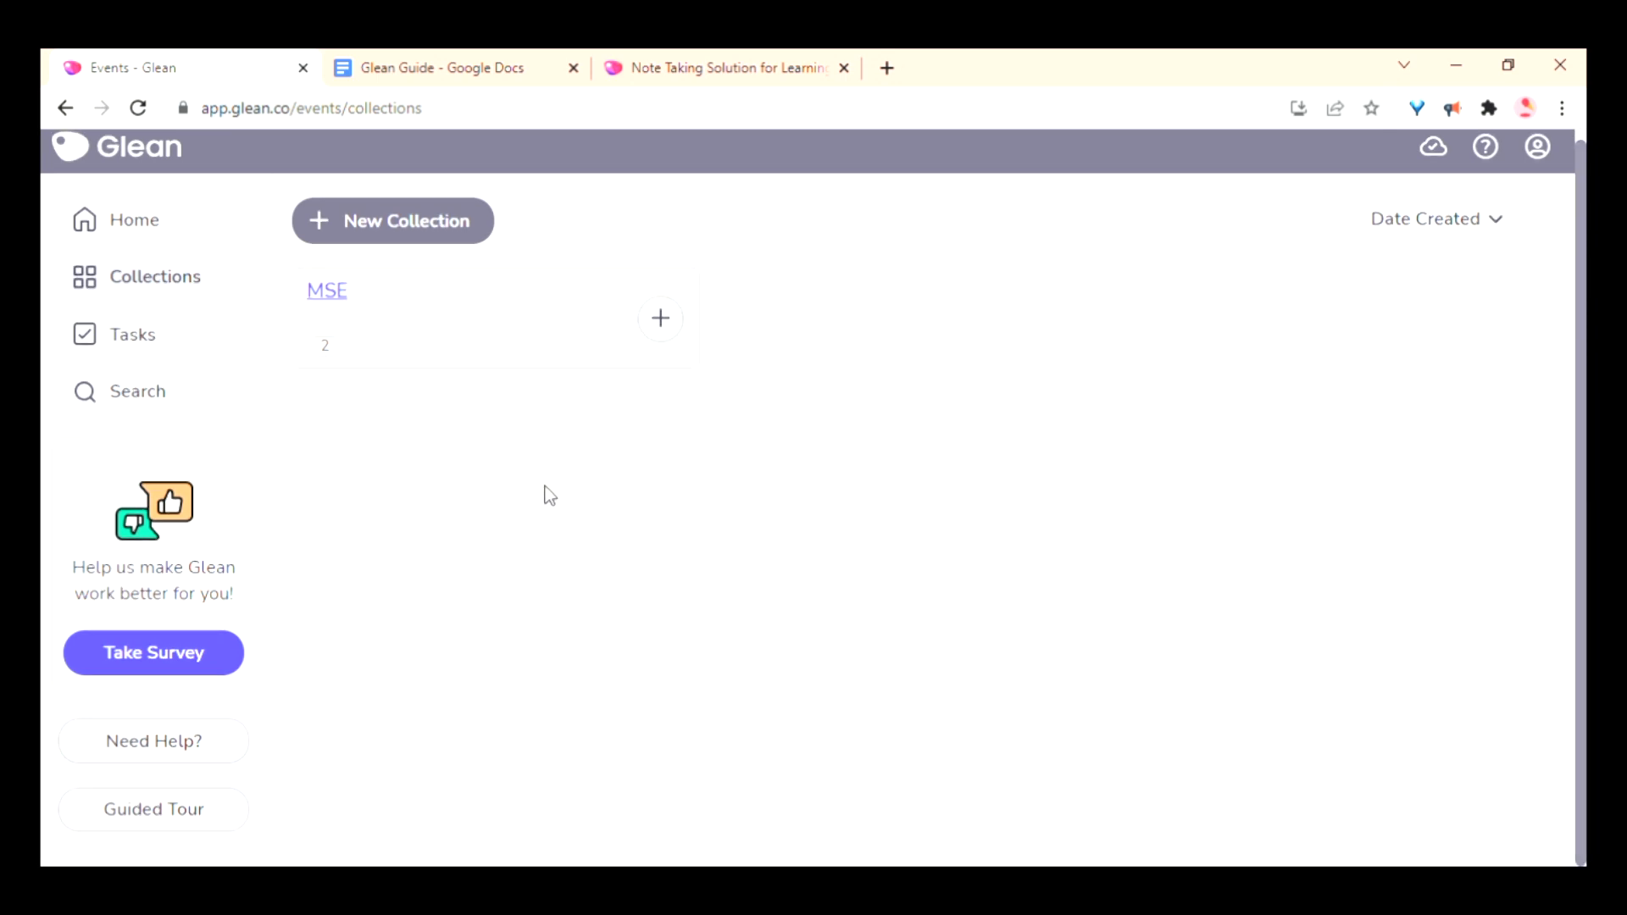
left_click(141, 352)
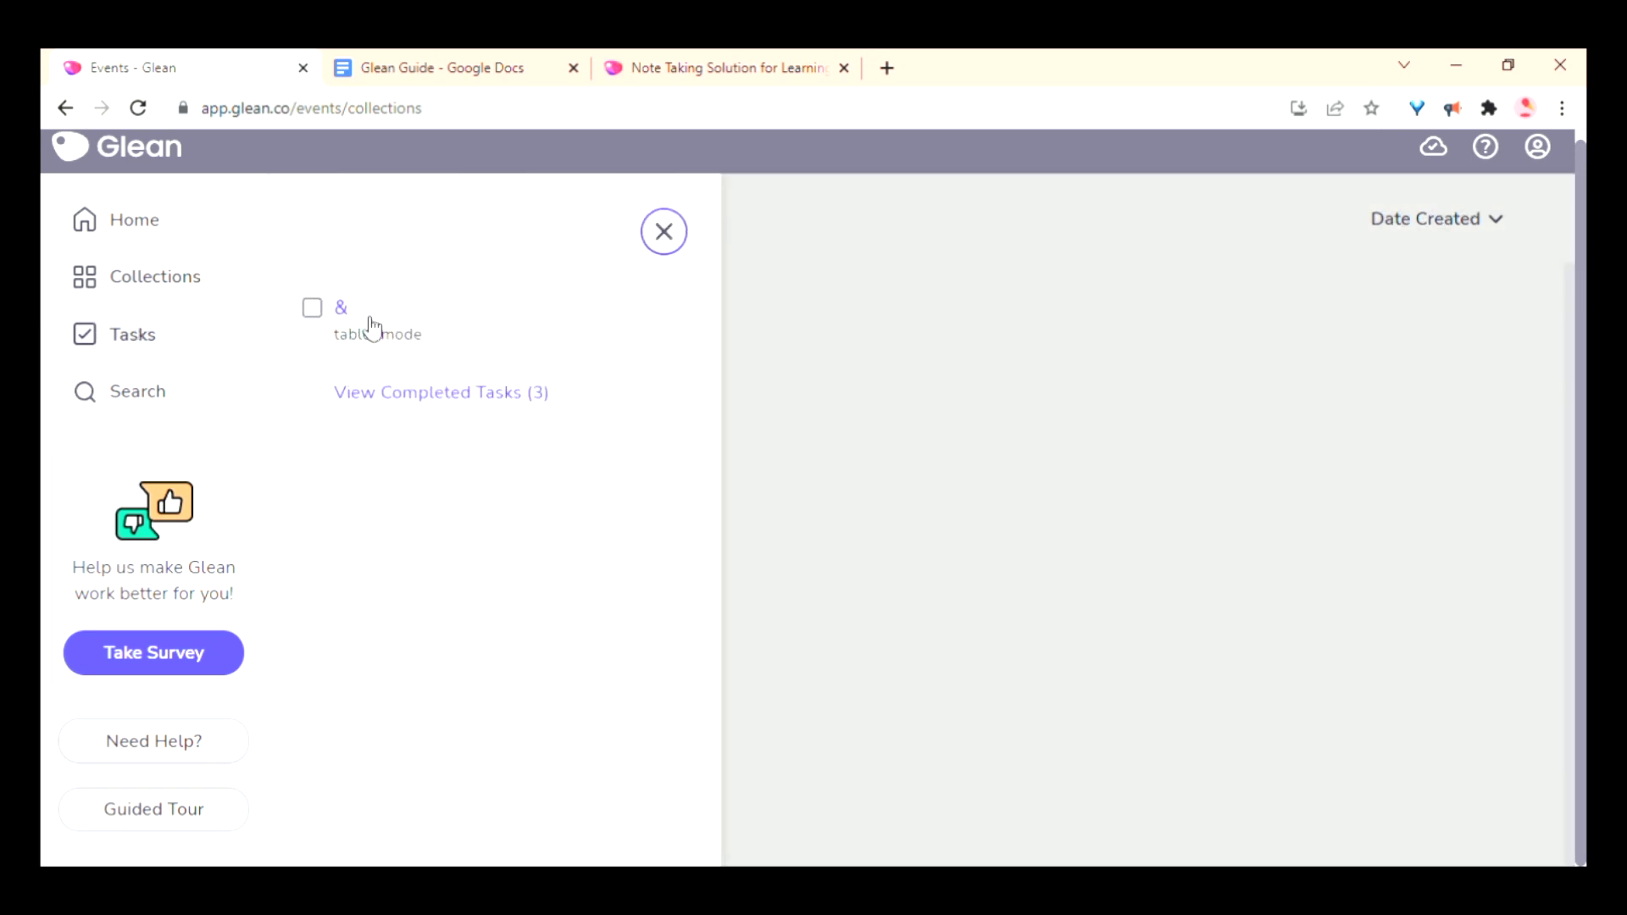
left_click(446, 394)
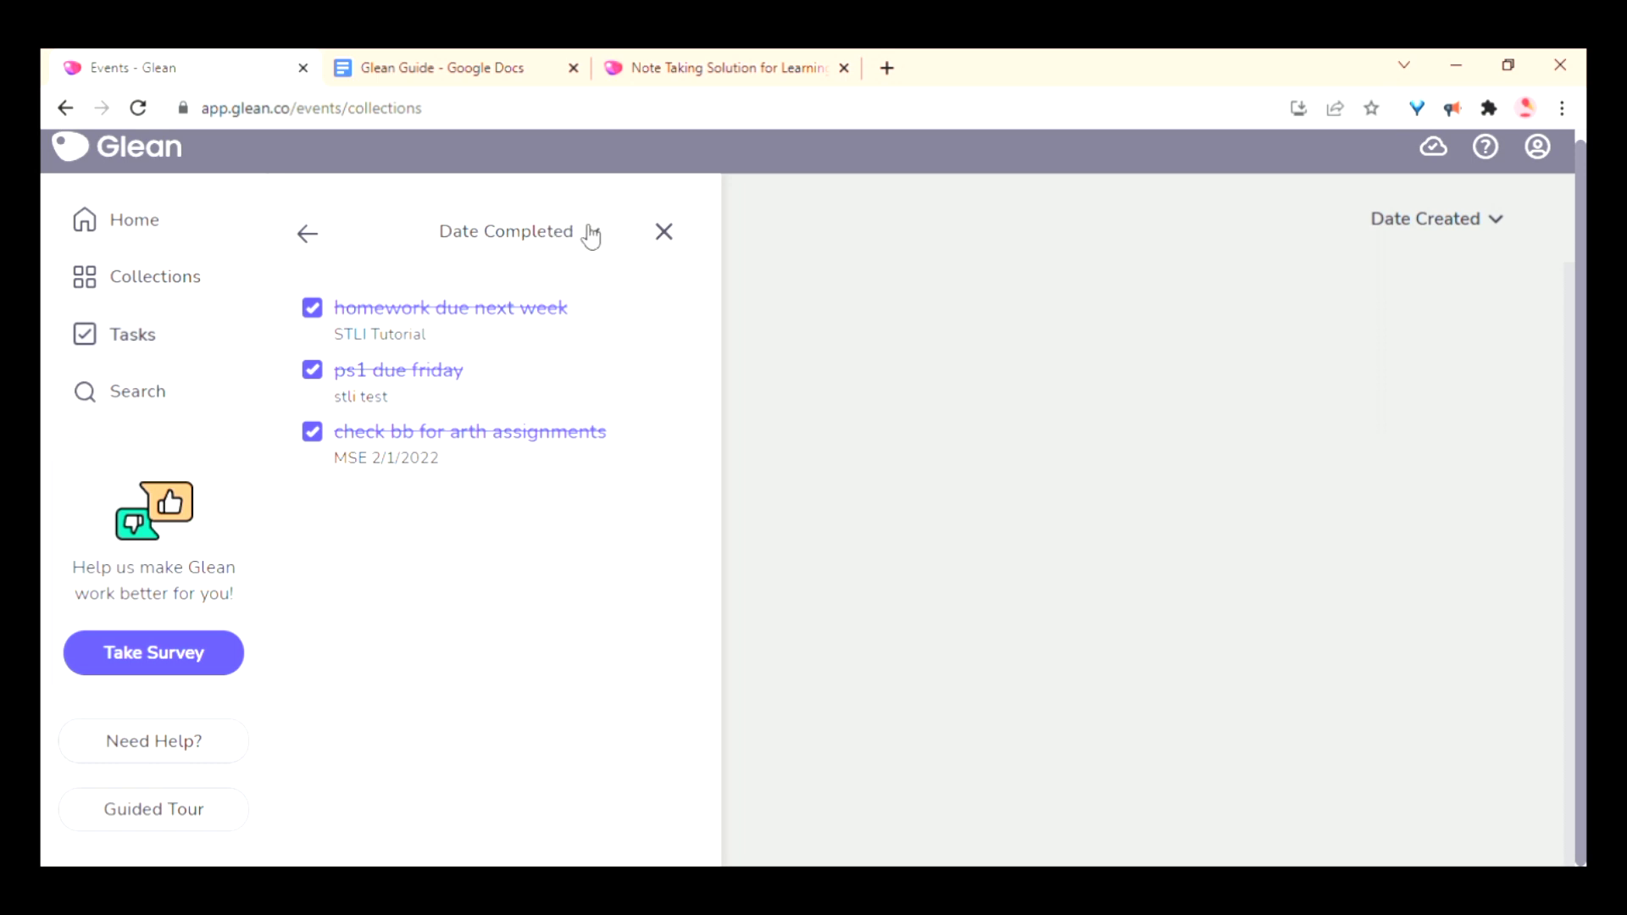
left_click(555, 249)
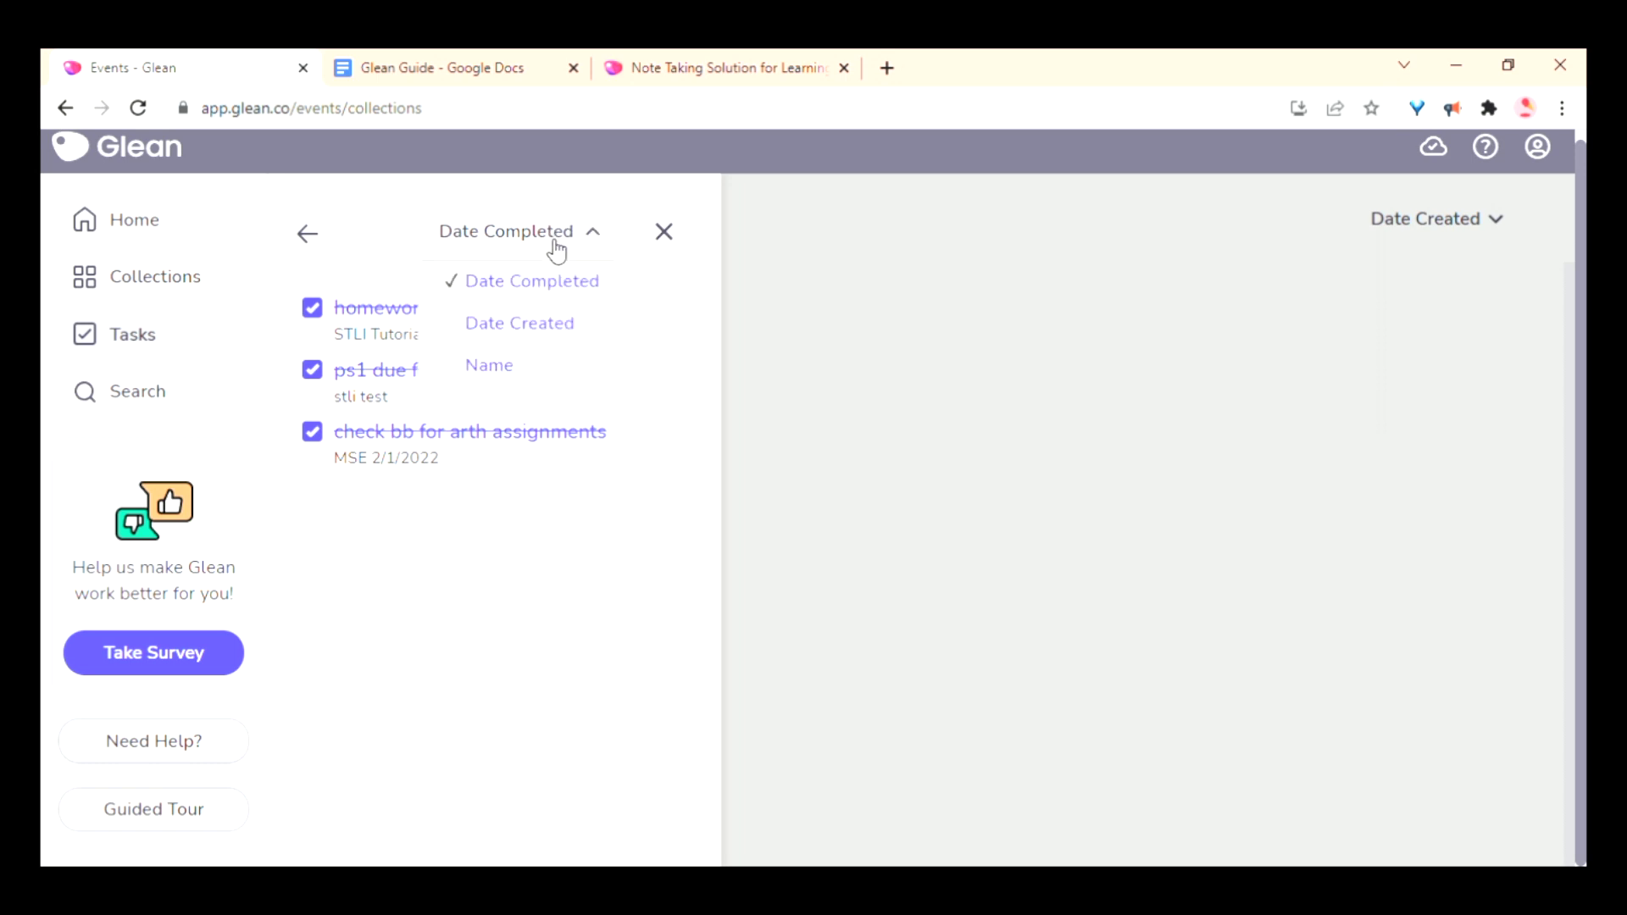
left_click(543, 330)
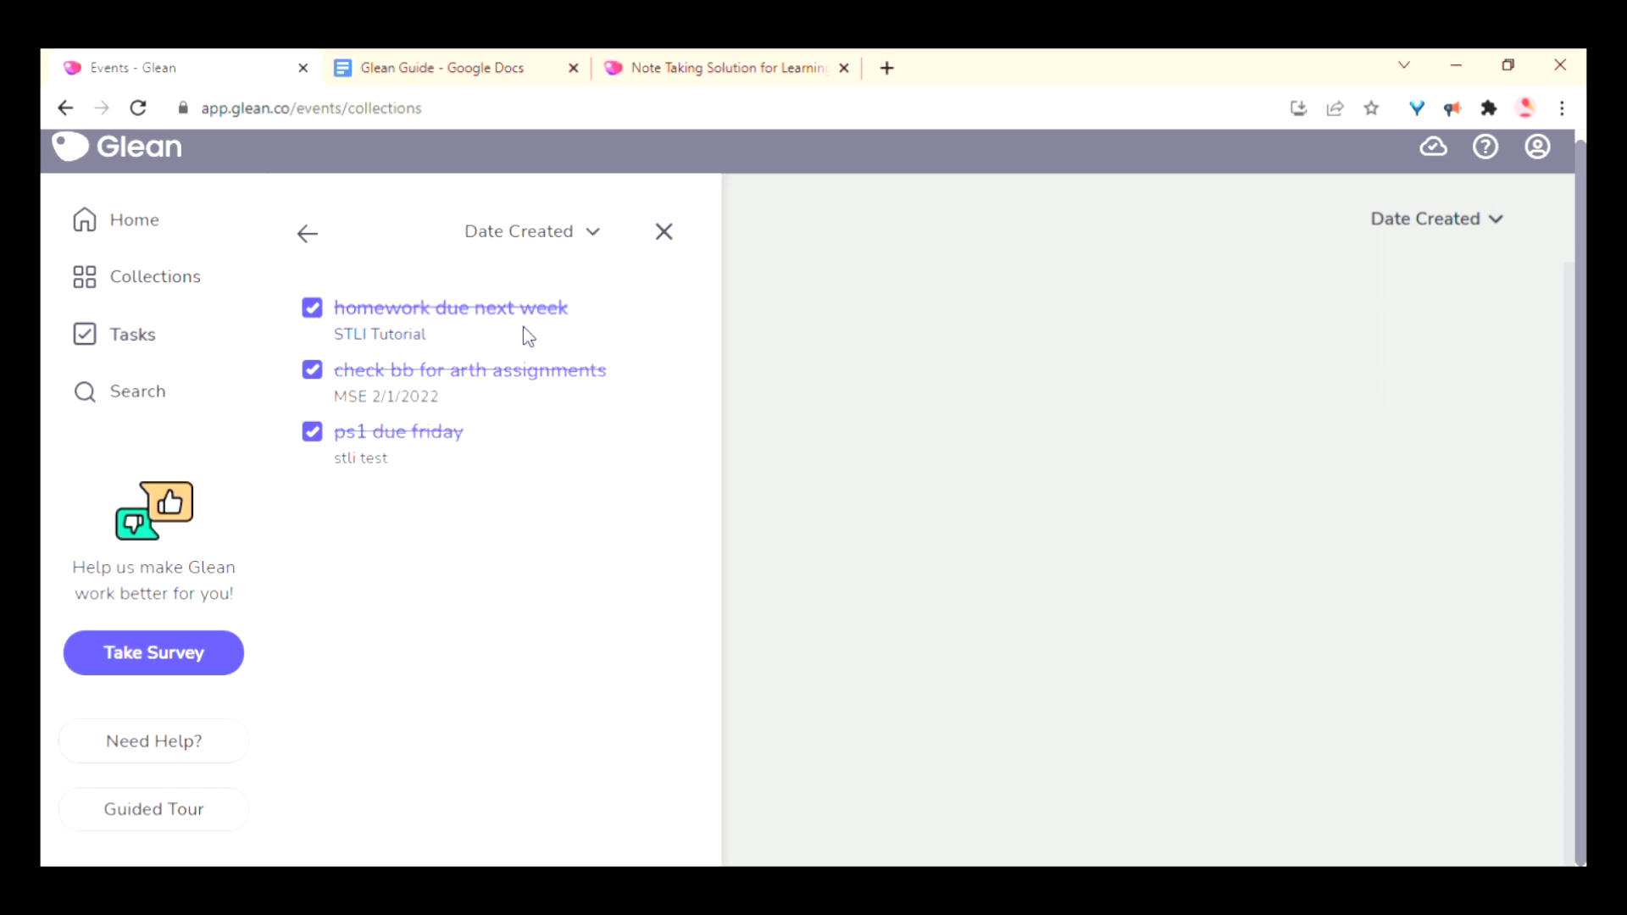
left_click(535, 248)
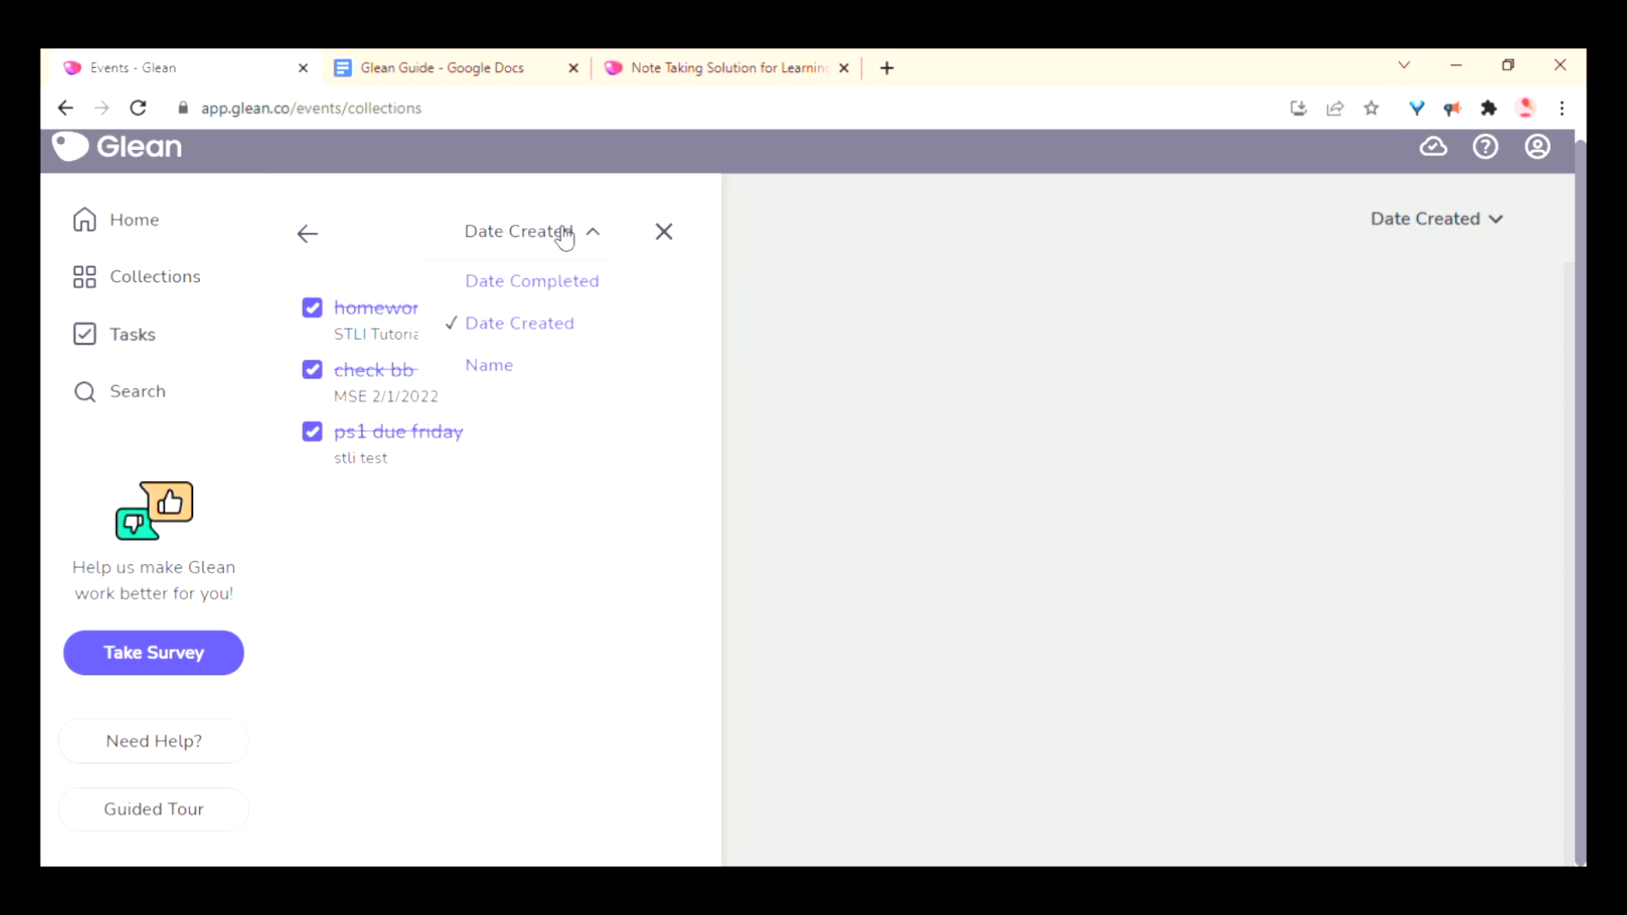
left_click(535, 380)
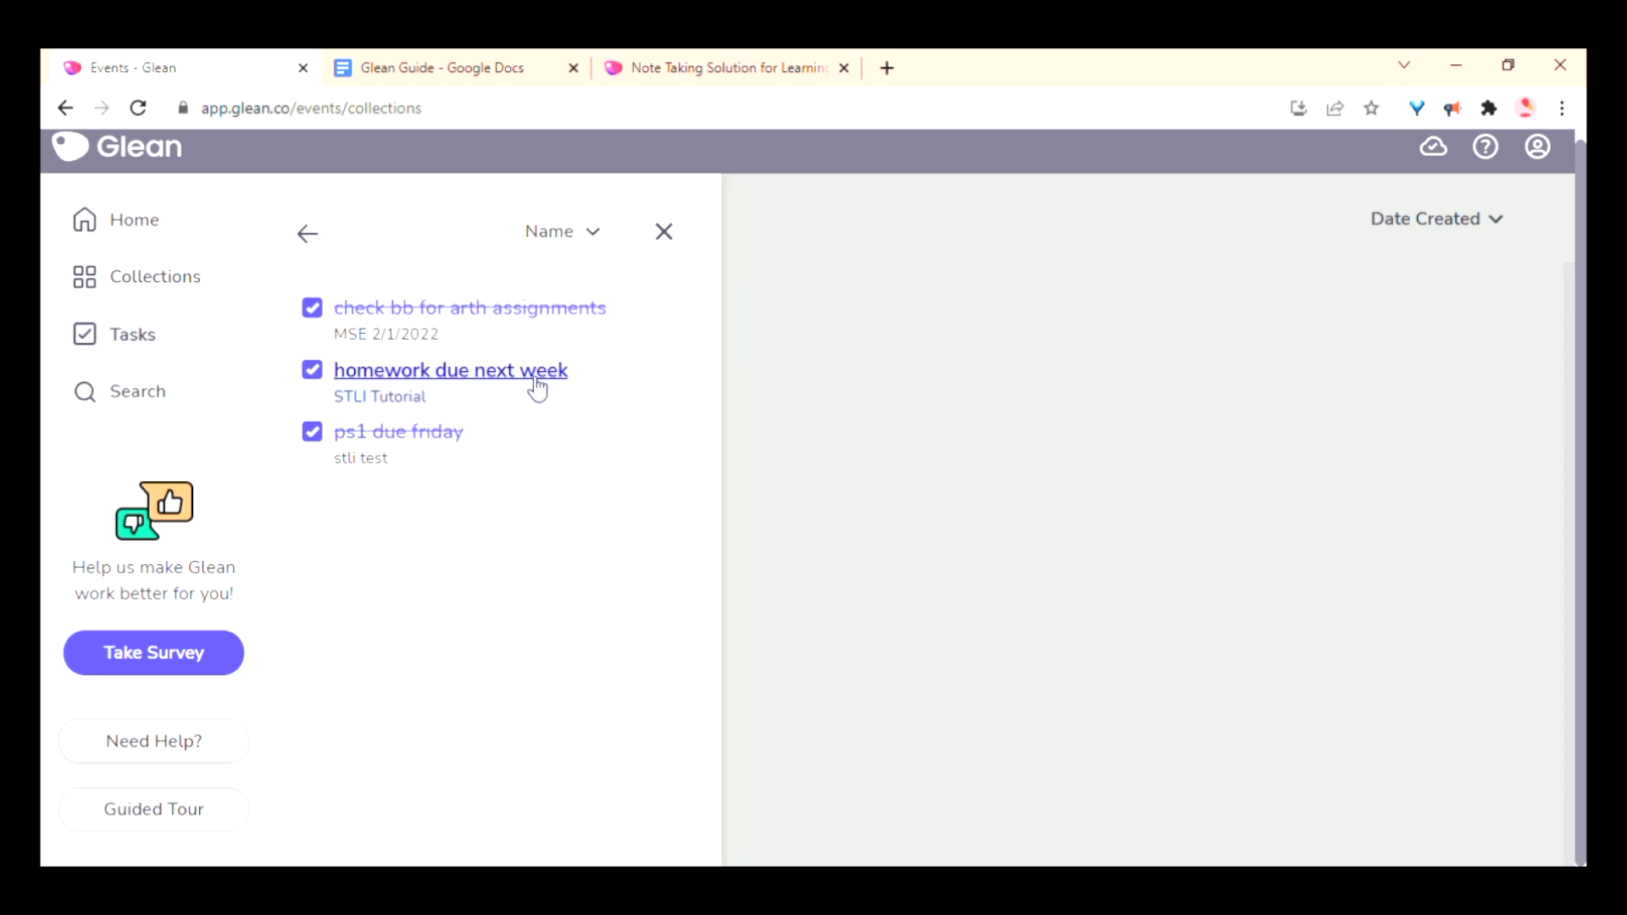
left_click(139, 244)
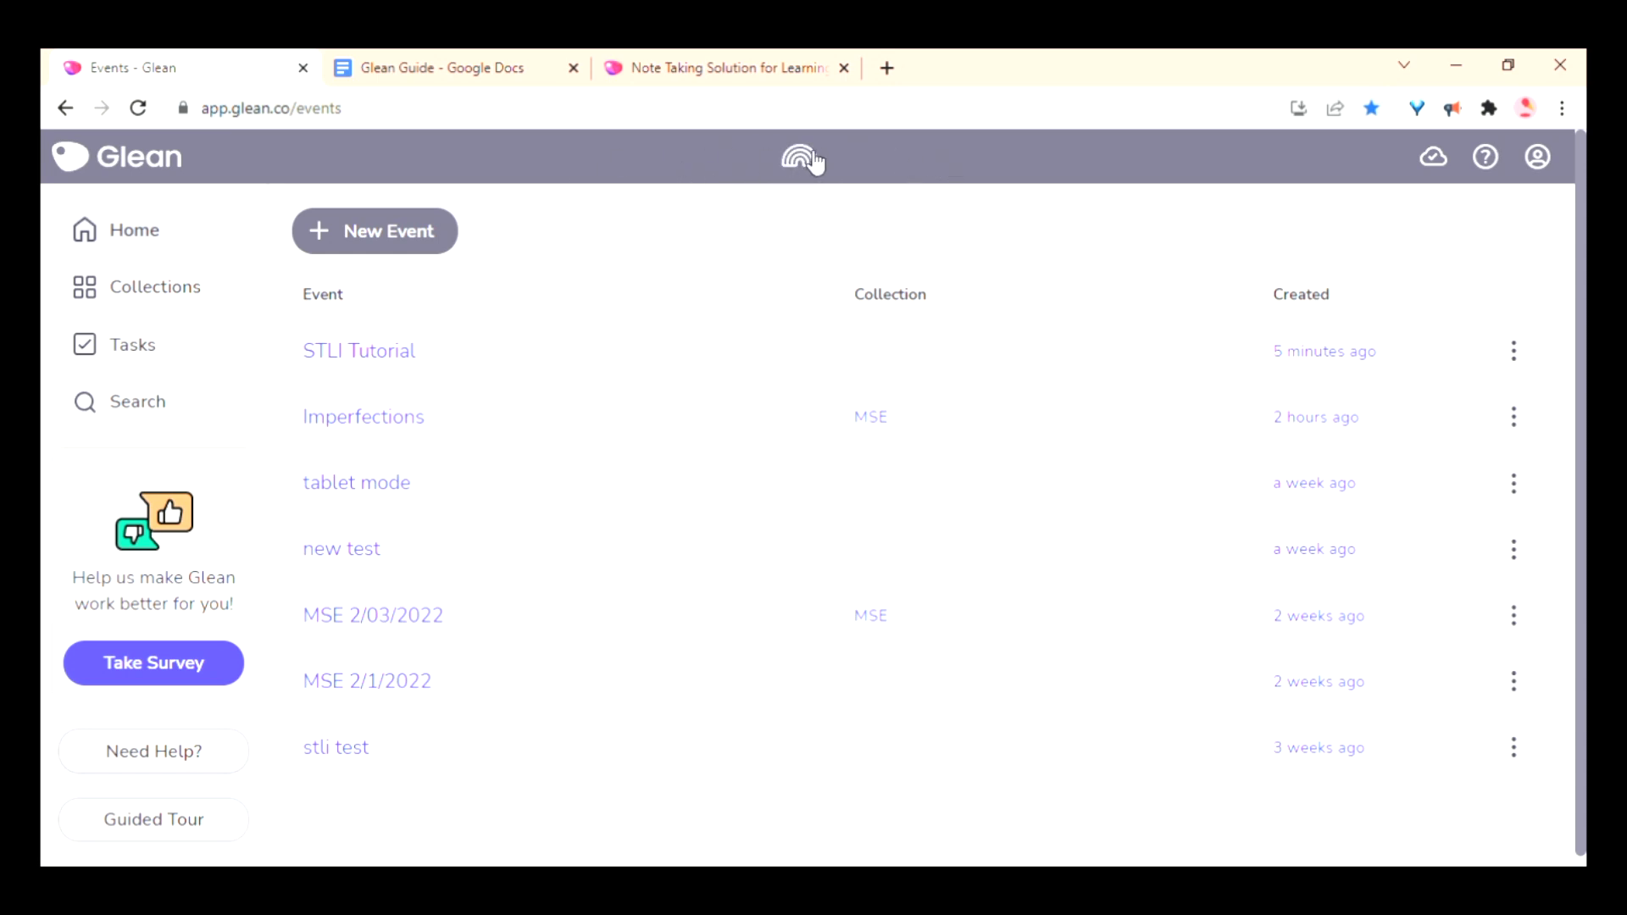
Cycle the theme colour to purple, then switch to the glean.co homepage tab.
left_click(813, 157)
left_click(812, 156)
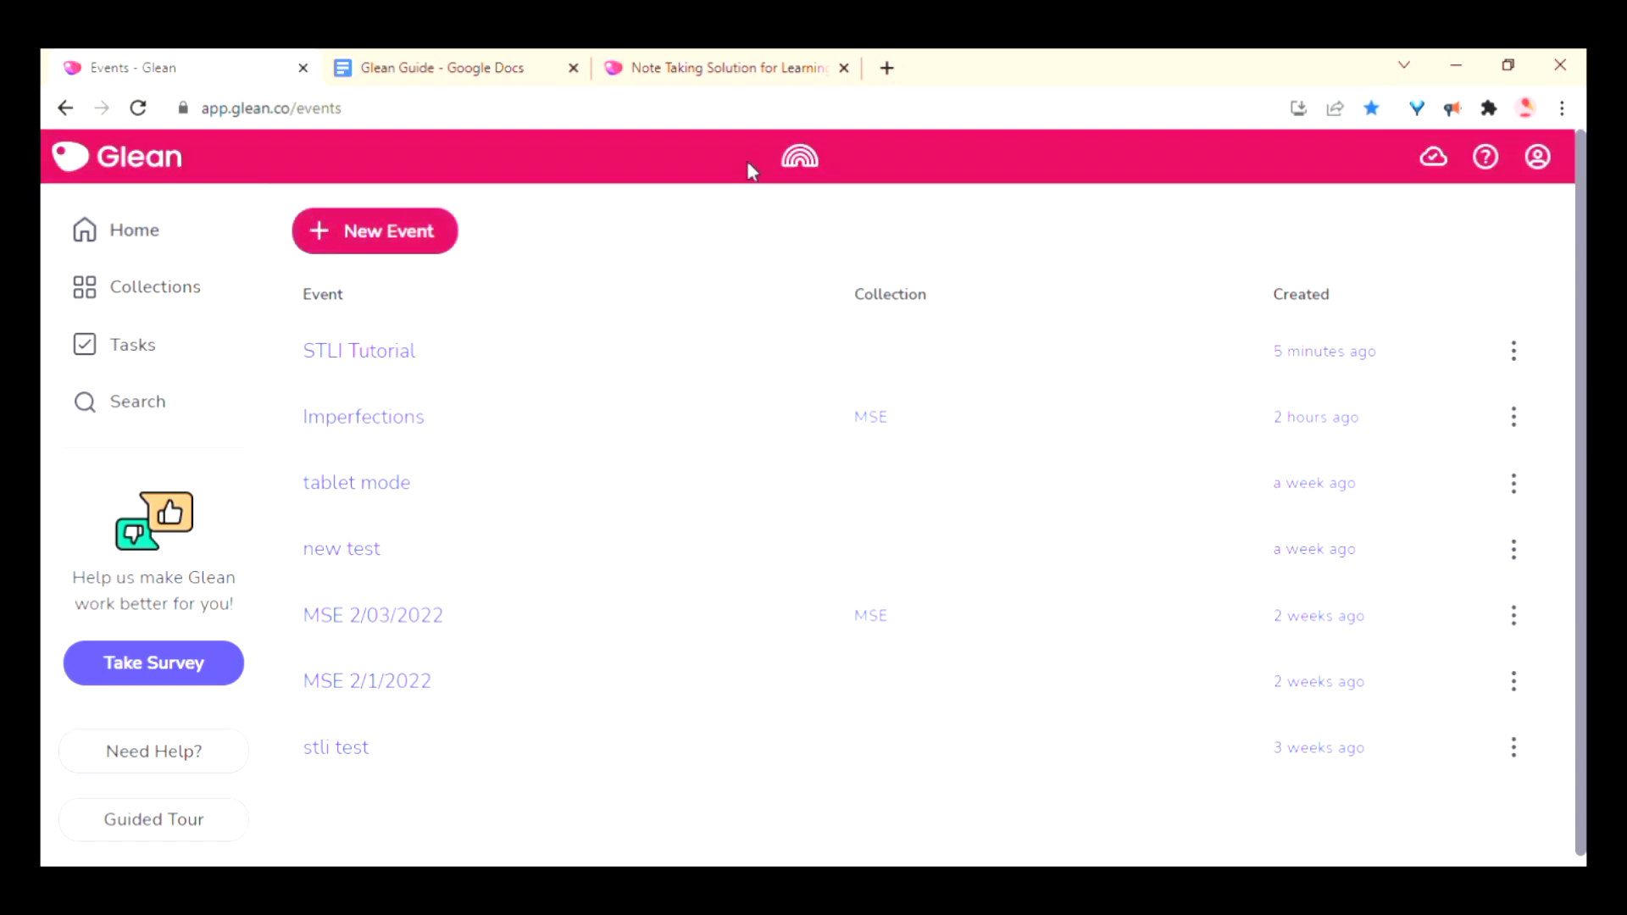
left_click(799, 159)
left_click(800, 159)
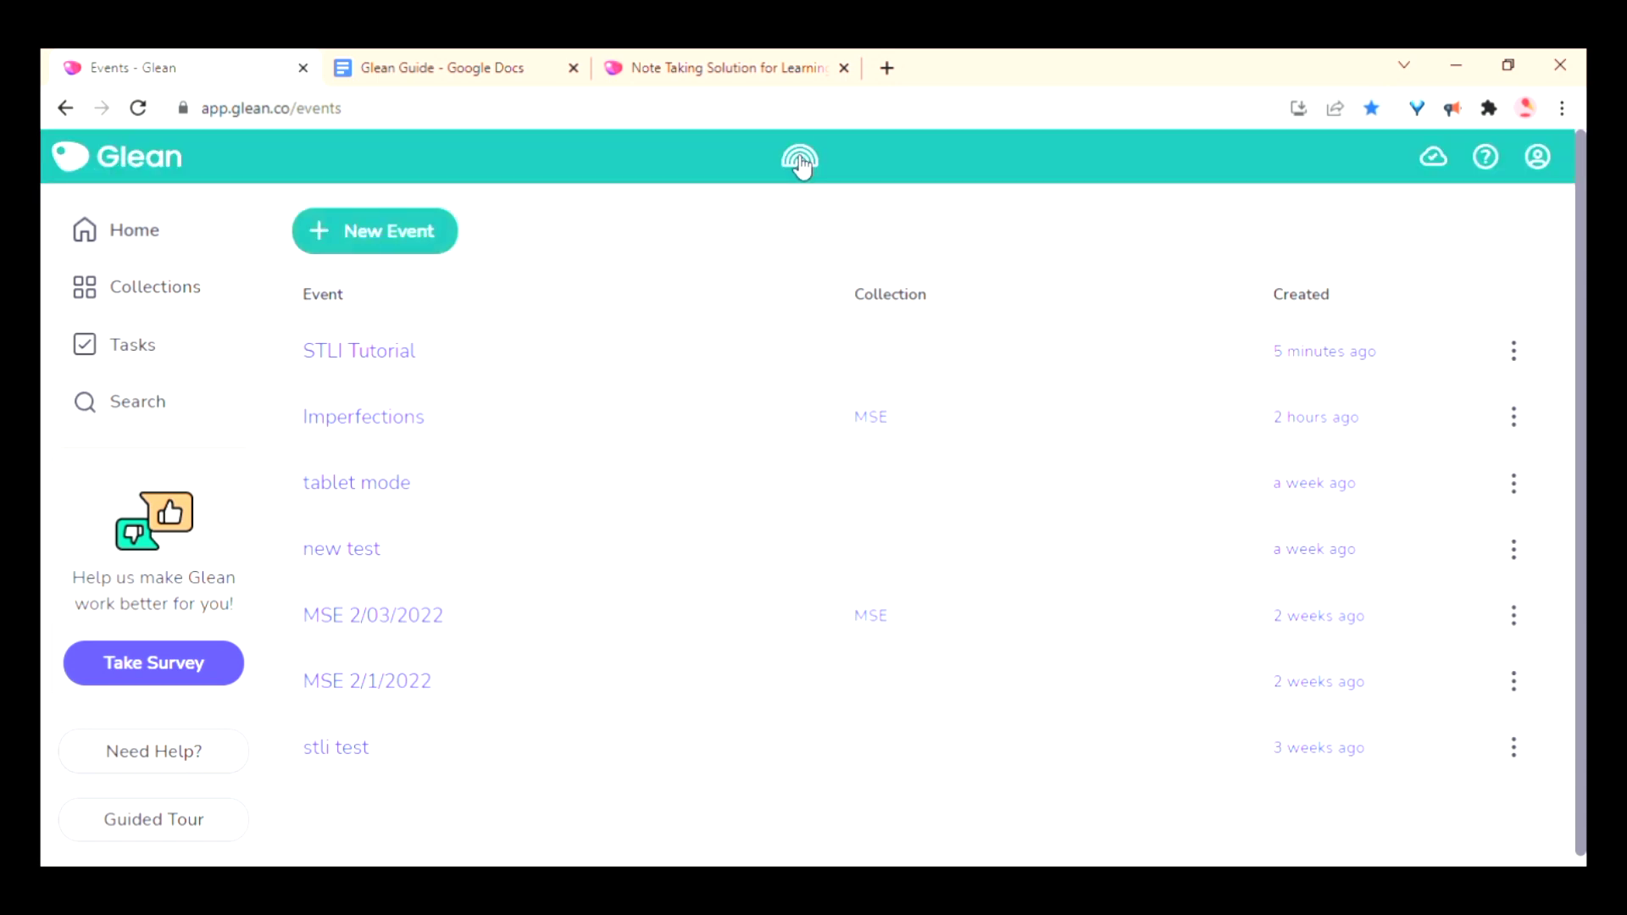
left_click(800, 159)
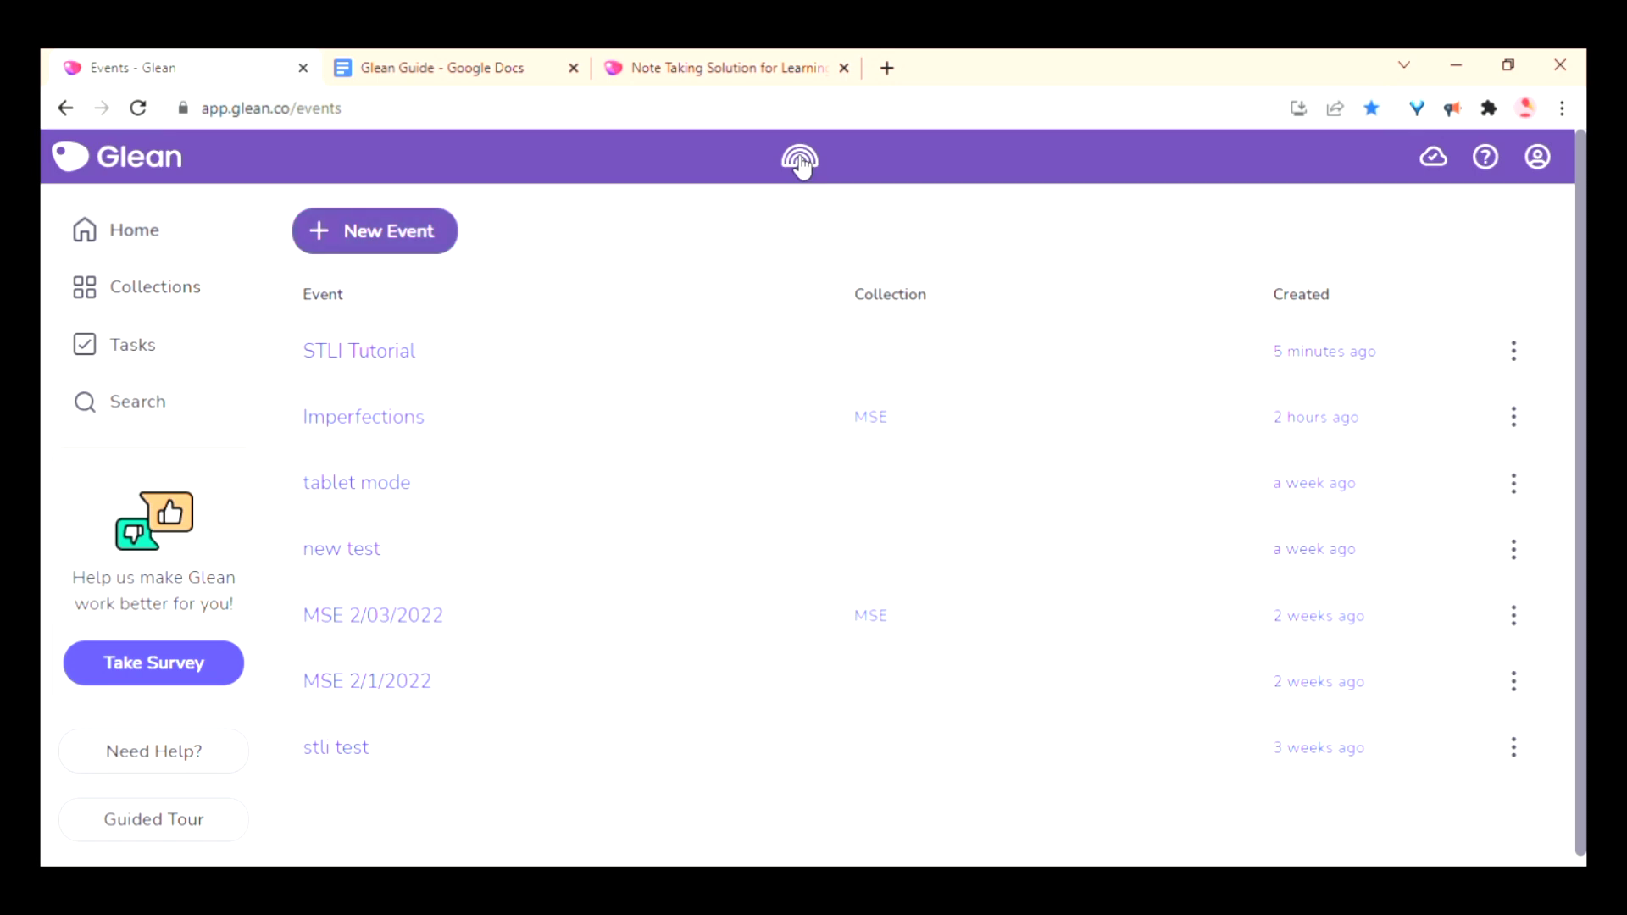
left_click(684, 51)
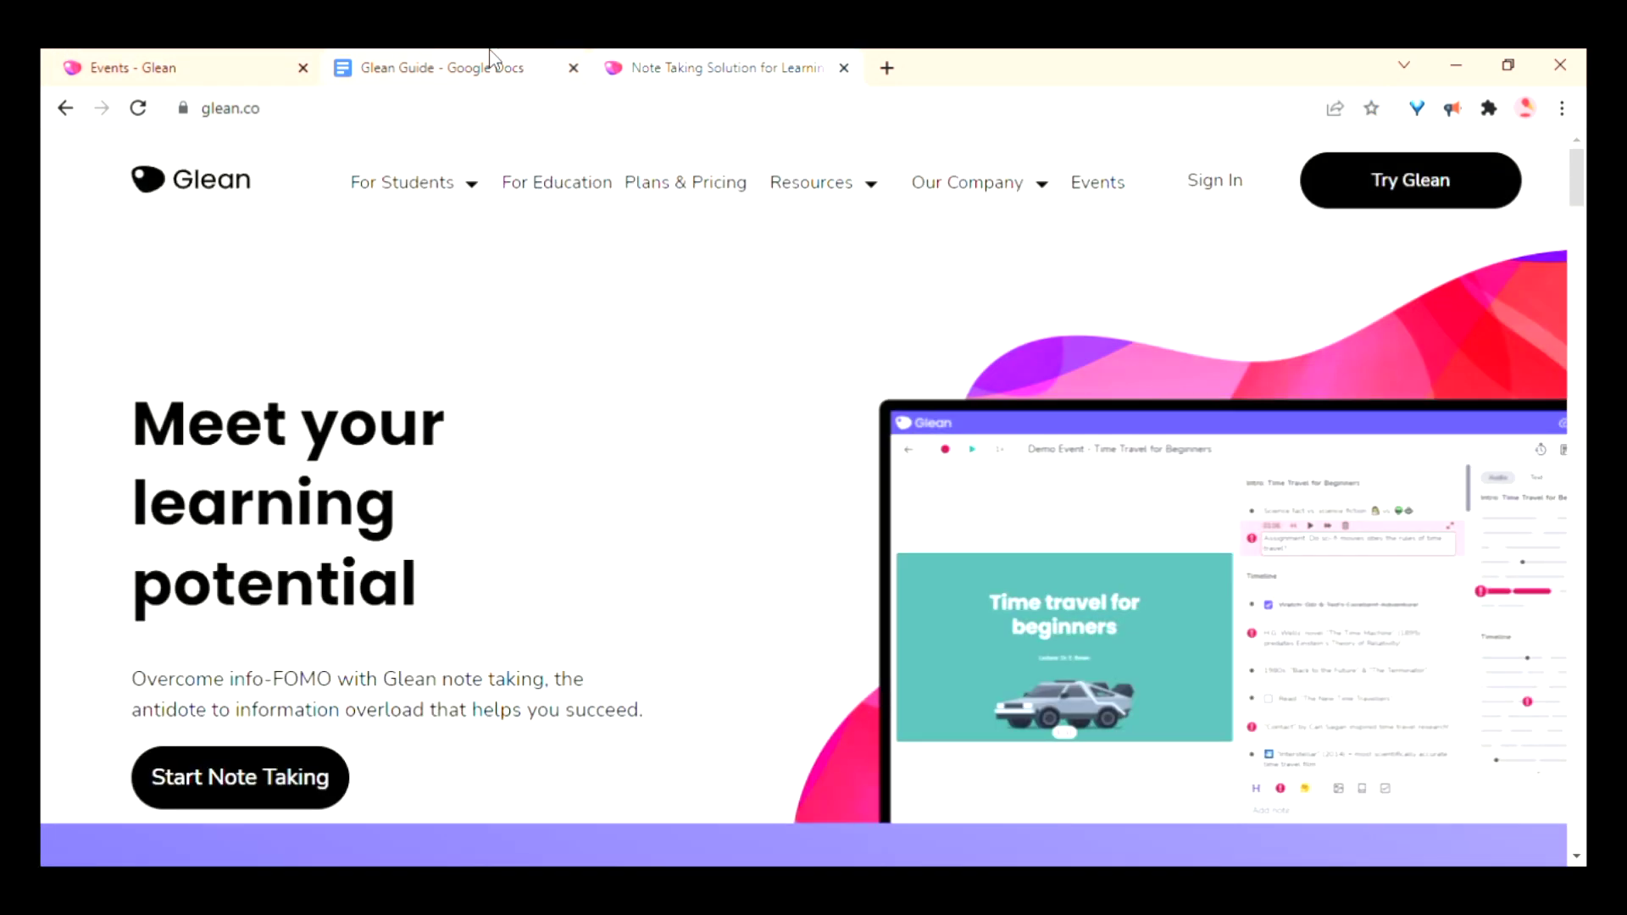